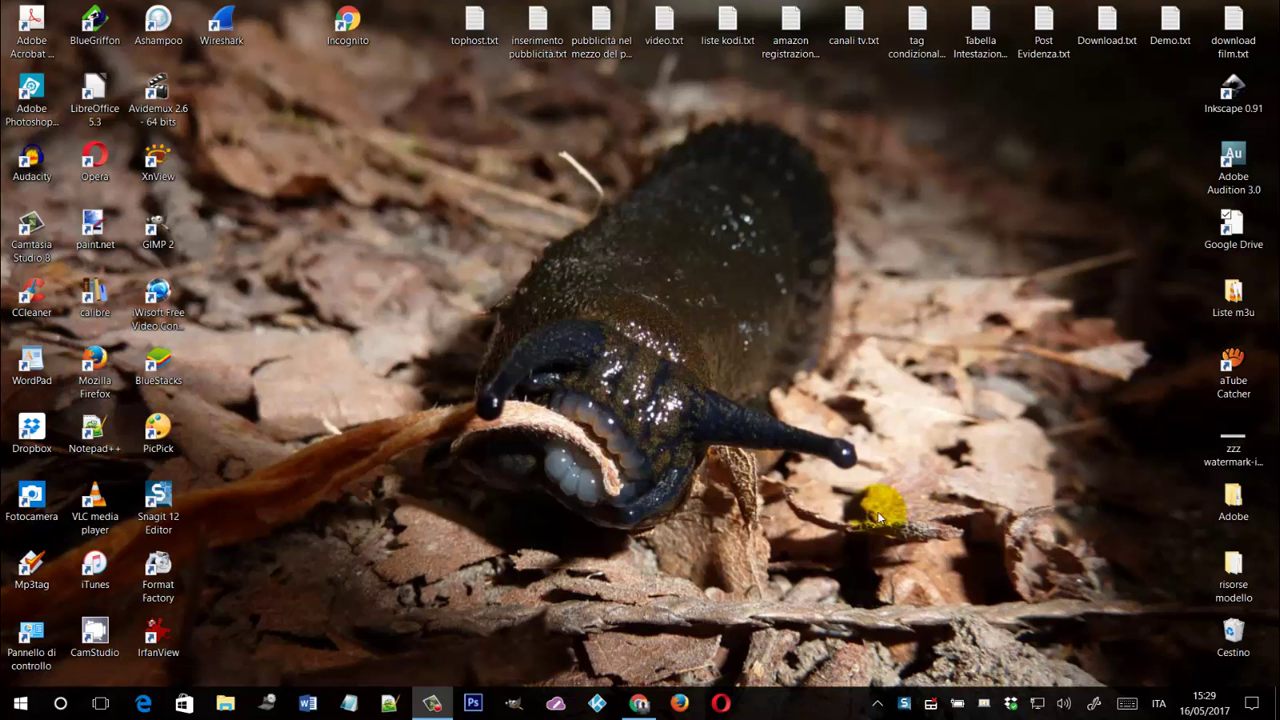
Step: Switch to Chrome to view the Windows Movie Maker Windows 10 download page, and minimize the browser
{"action": "left_click", "coordinate": [640, 704]}
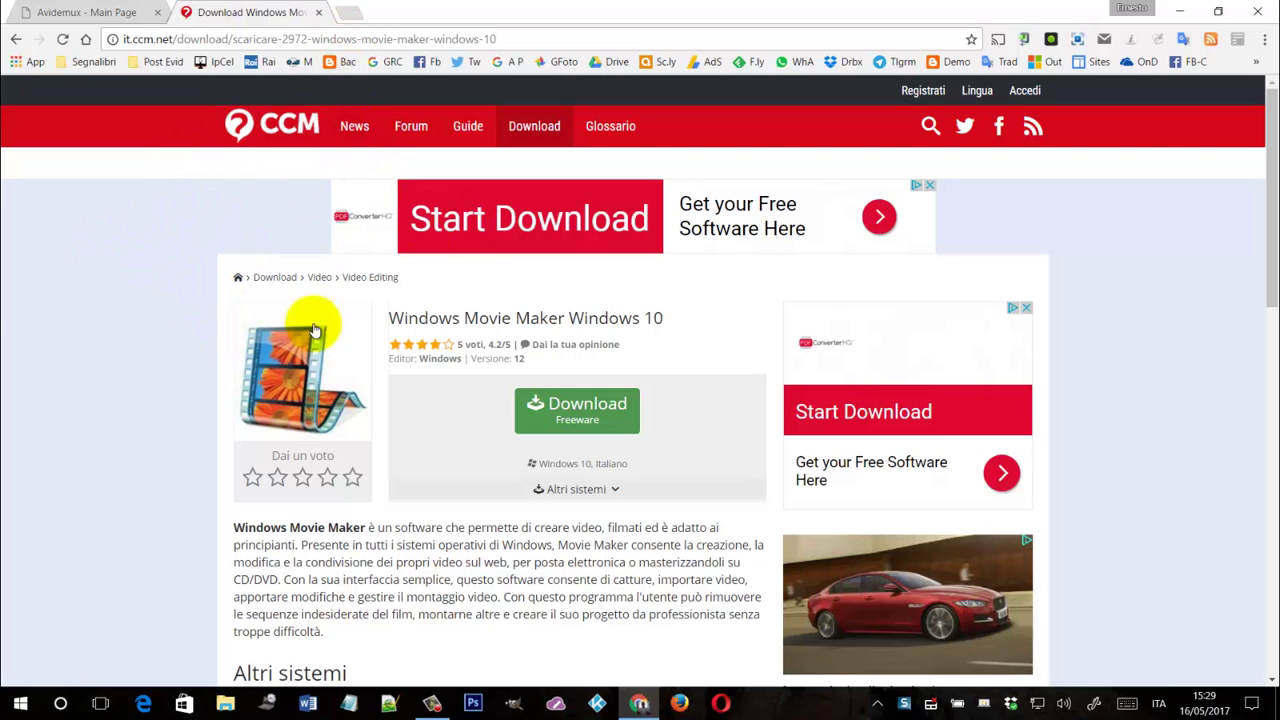
{"action": "left_click_drag", "start_coordinate": [1272, 150], "coordinate": [1268, 85]}
{"action": "left_click", "coordinate": [1180, 11]}
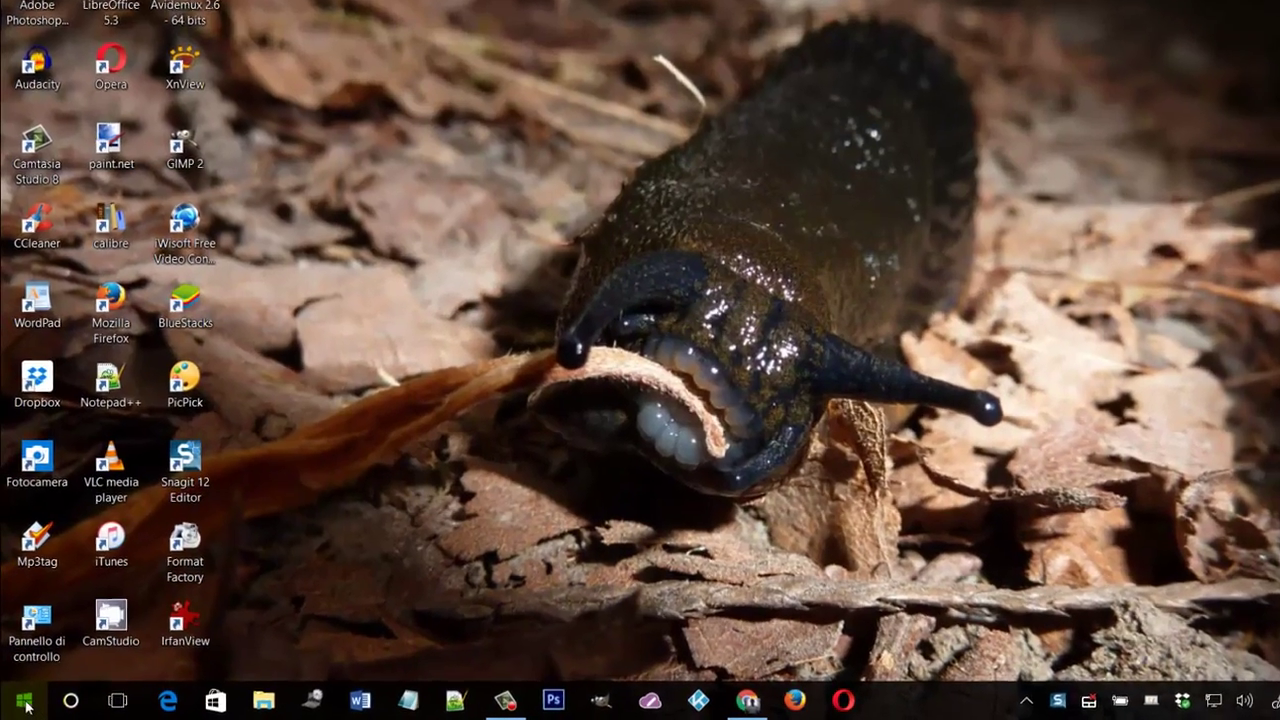
Step: Search for "movie maker" in Windows and launch Movie Maker
{"action": "left_click", "coordinate": [25, 702]}
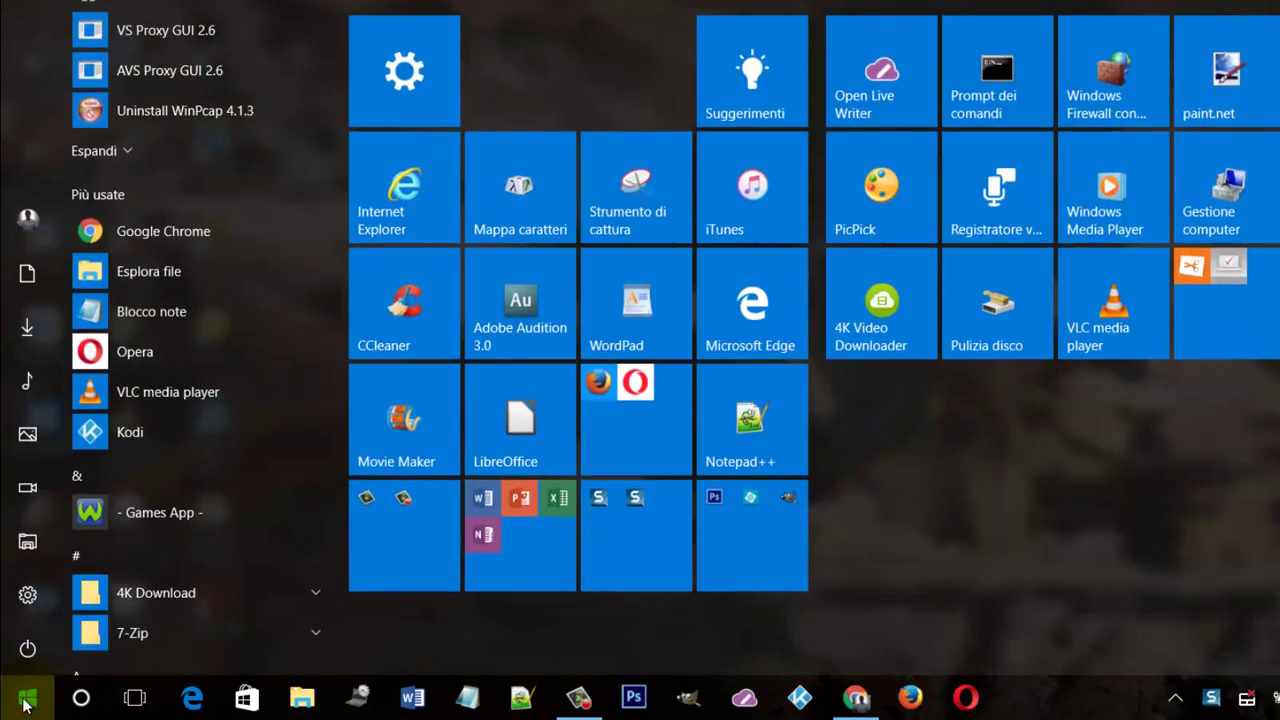
{"action": "type", "text": "mo"}
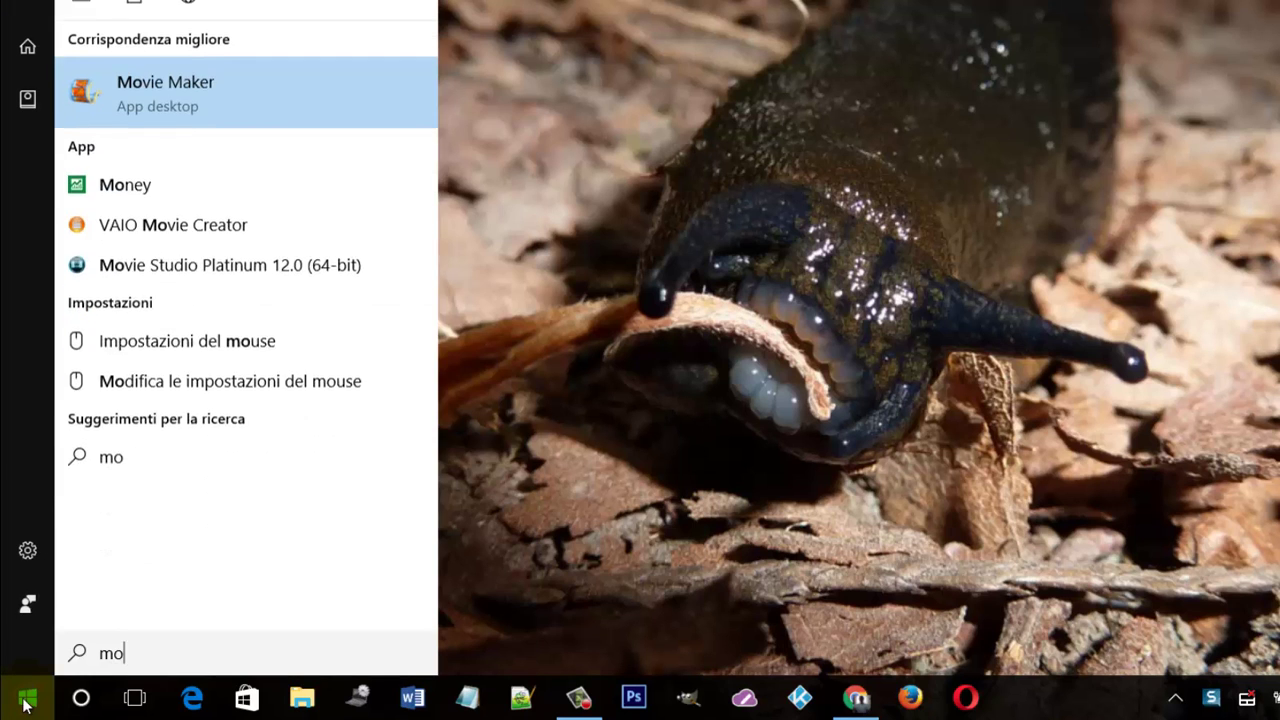
{"action": "type", "text": "vie maker"}
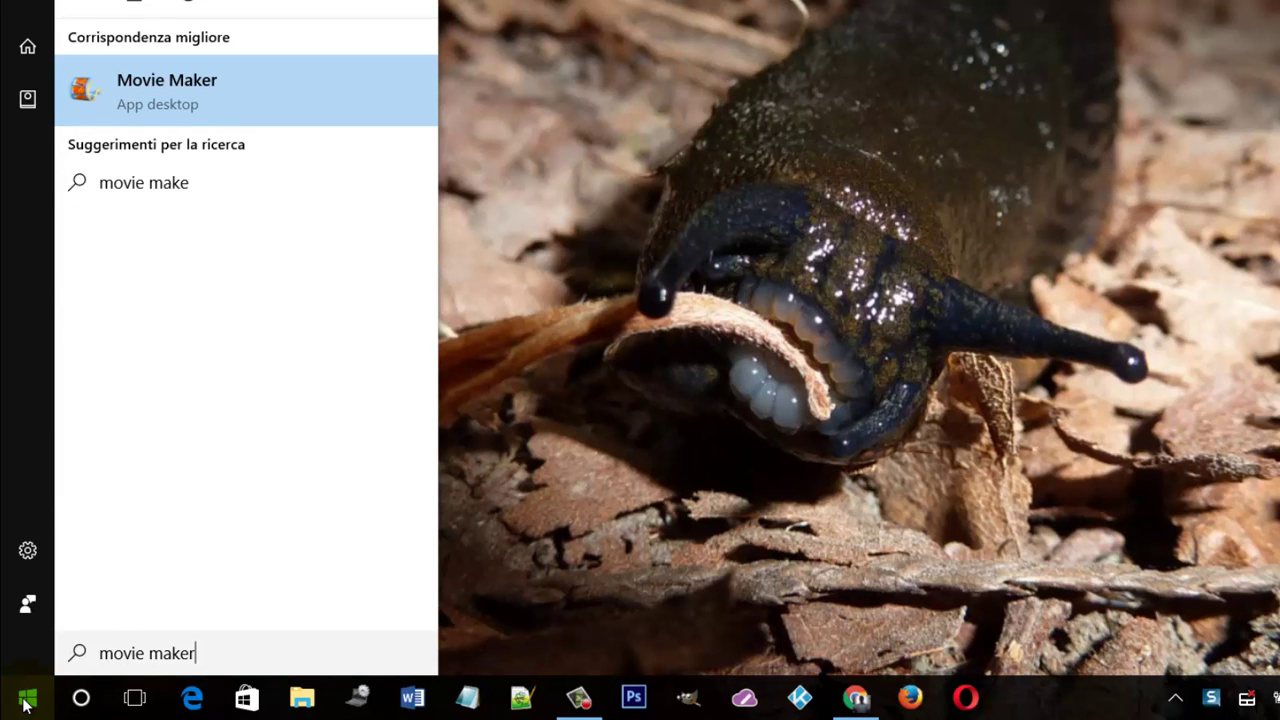
{"action": "left_click", "coordinate": [166, 90]}
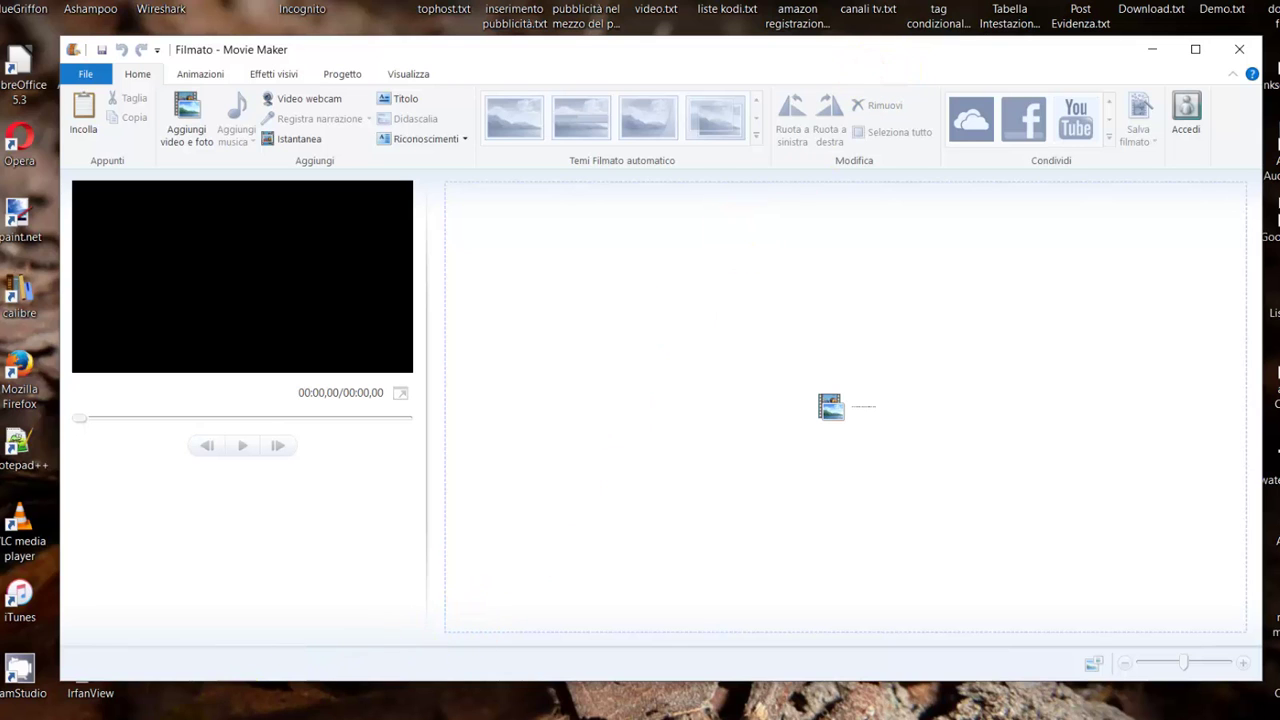
Step: In File Explorer, play video-prova.mp4 from the Download folder with the player volume lowered to 30%, and close the player
{"action": "key", "text": "super+e"}
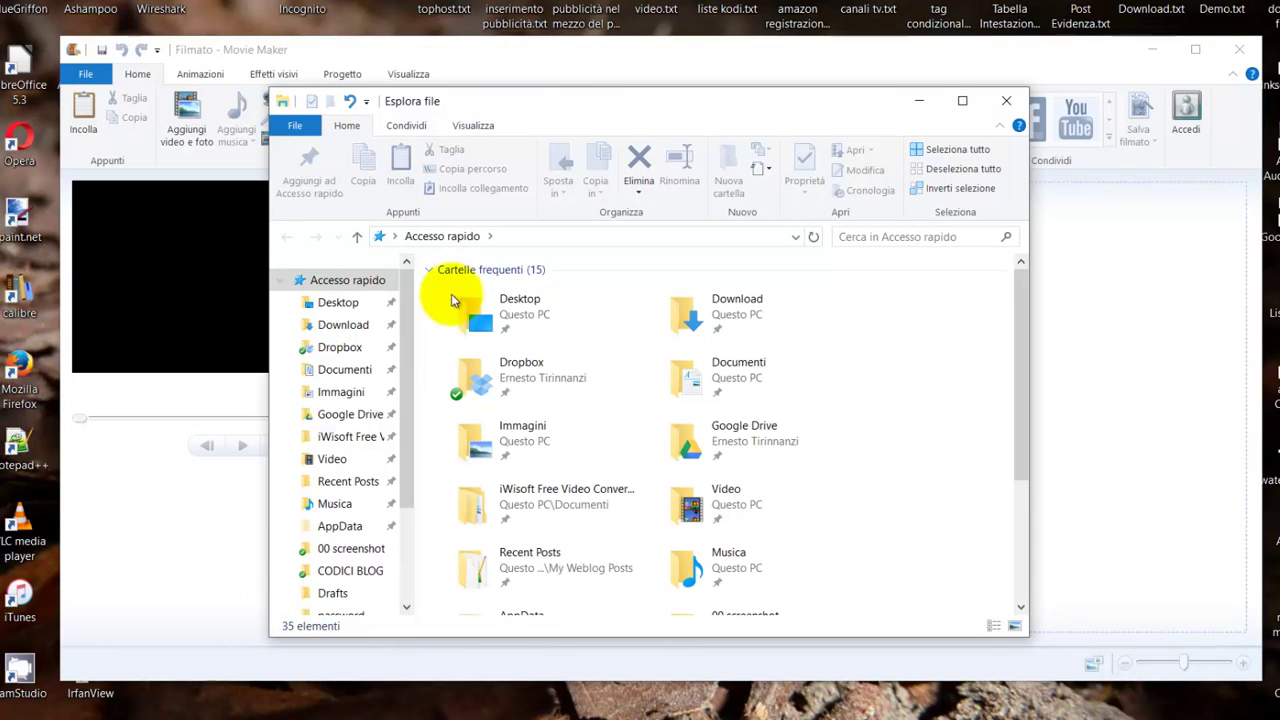
{"action": "left_click", "coordinate": [338, 325]}
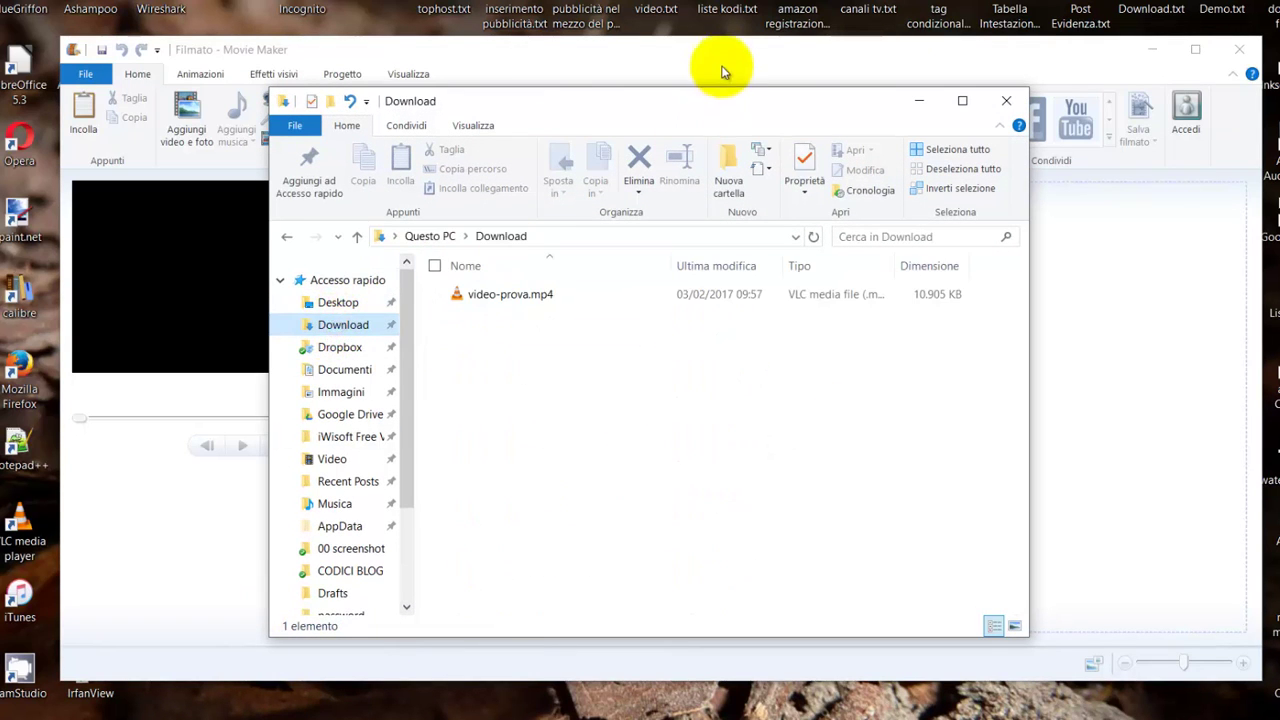
{"action": "left_click_drag", "start_coordinate": [706, 110], "coordinate": [809, 114]}
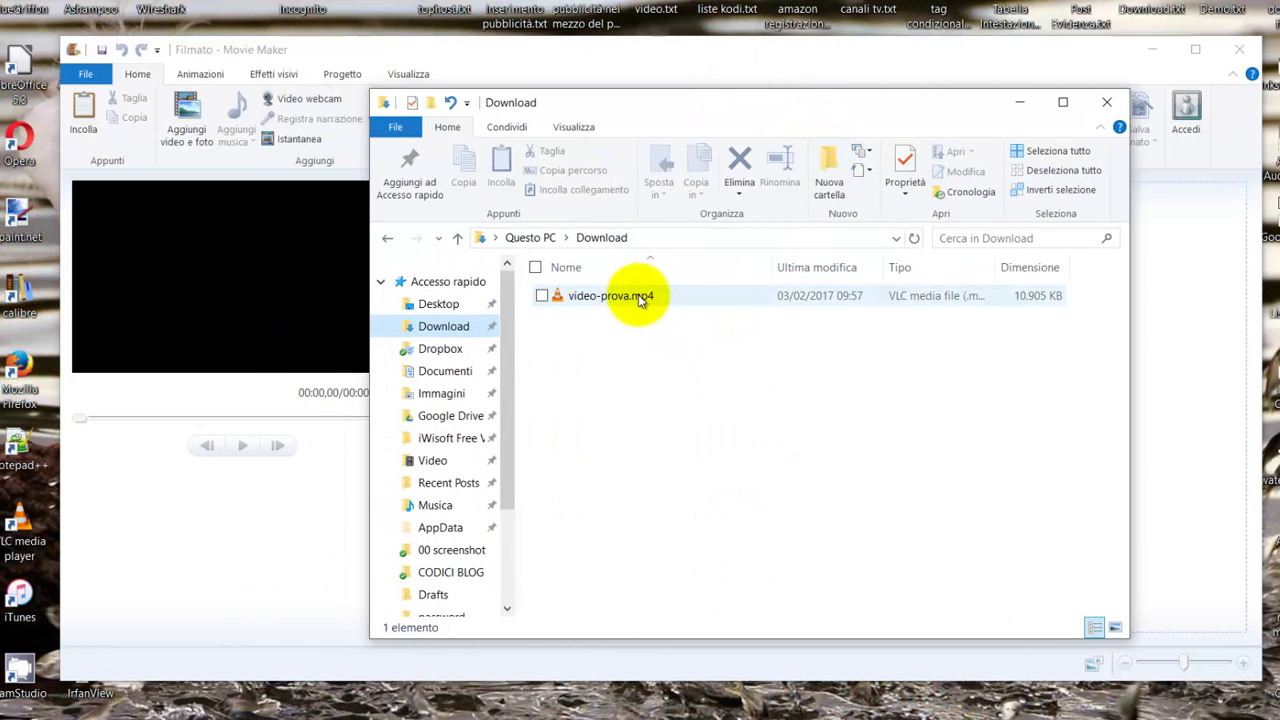
{"action": "double_click", "coordinate": [640, 298]}
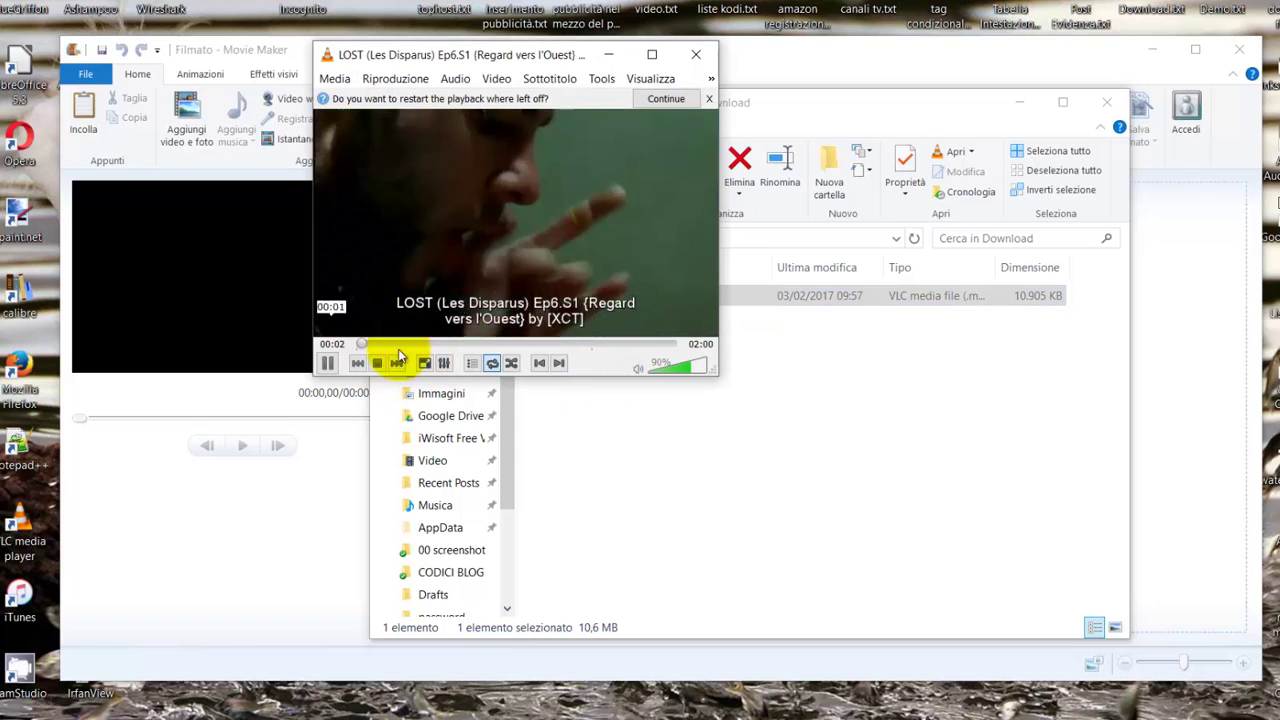
{"action": "left_click_drag", "start_coordinate": [686, 368], "coordinate": [662, 372]}
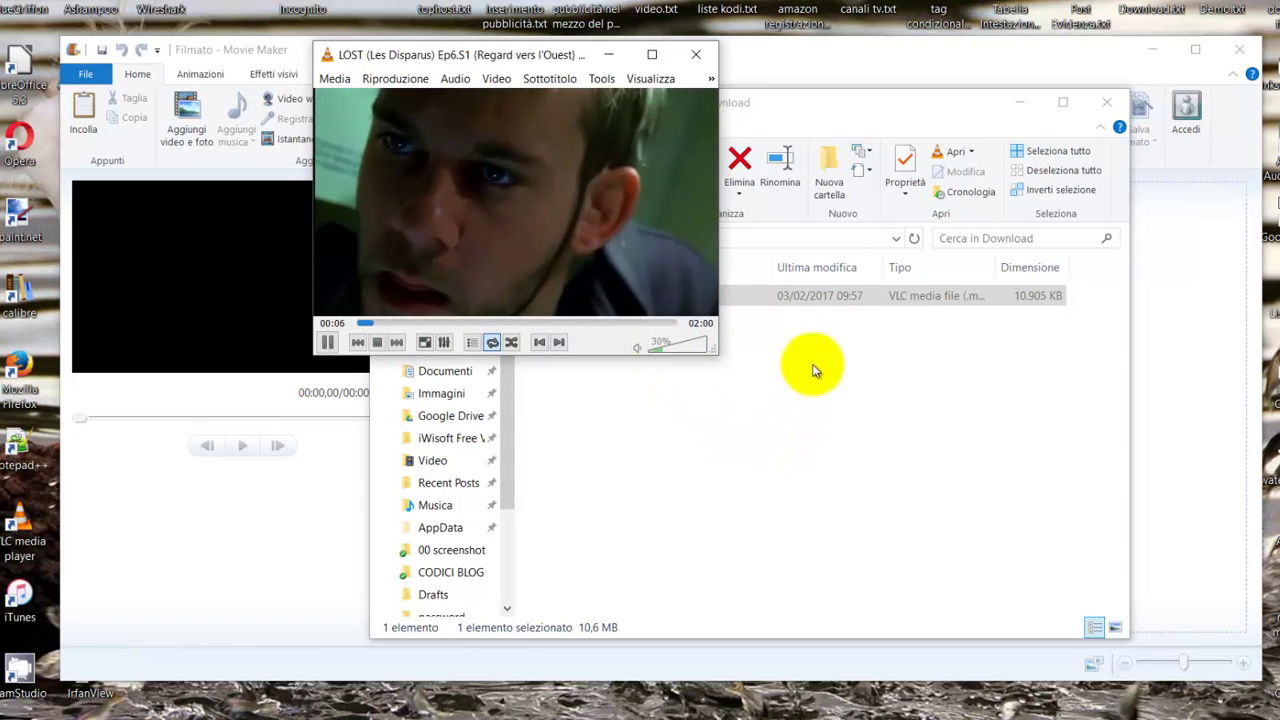
{"action": "left_click", "coordinate": [697, 53]}
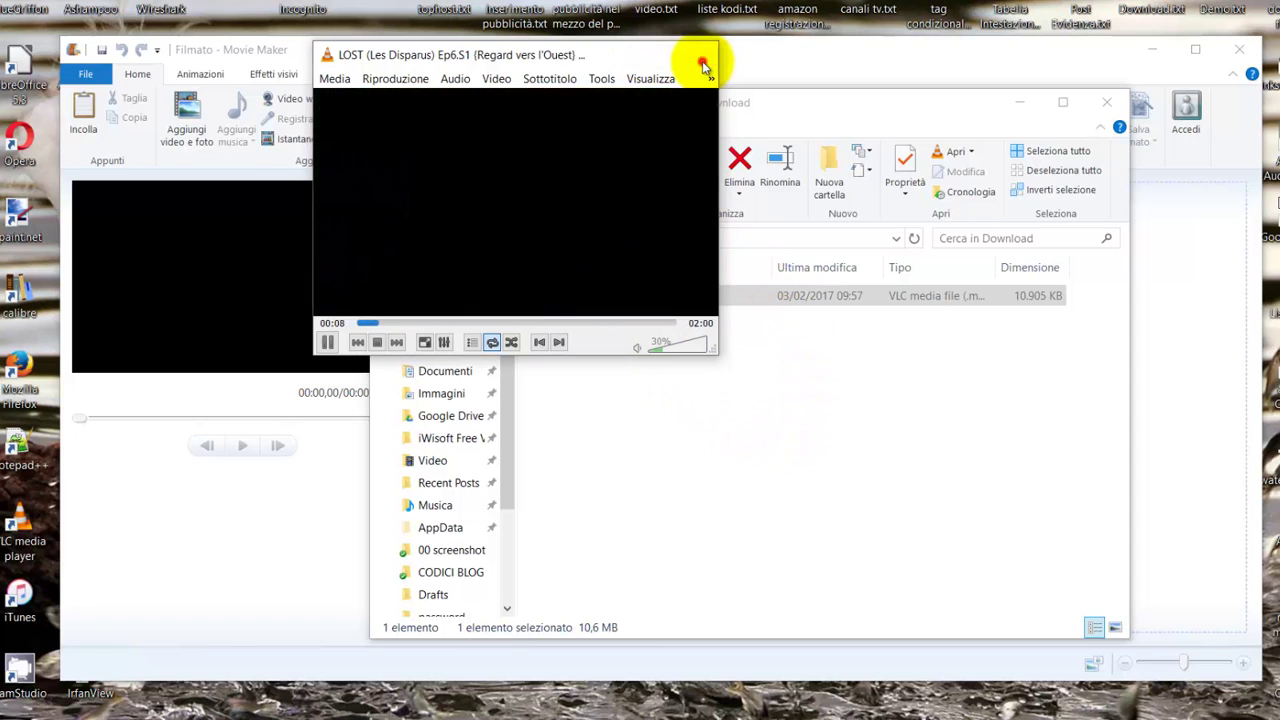
Step: Add video-prova.mp4 from the Download folder to the Movie Maker project and briefly play the clip
{"action": "left_click_drag", "start_coordinate": [870, 106], "coordinate": [883, 129]}
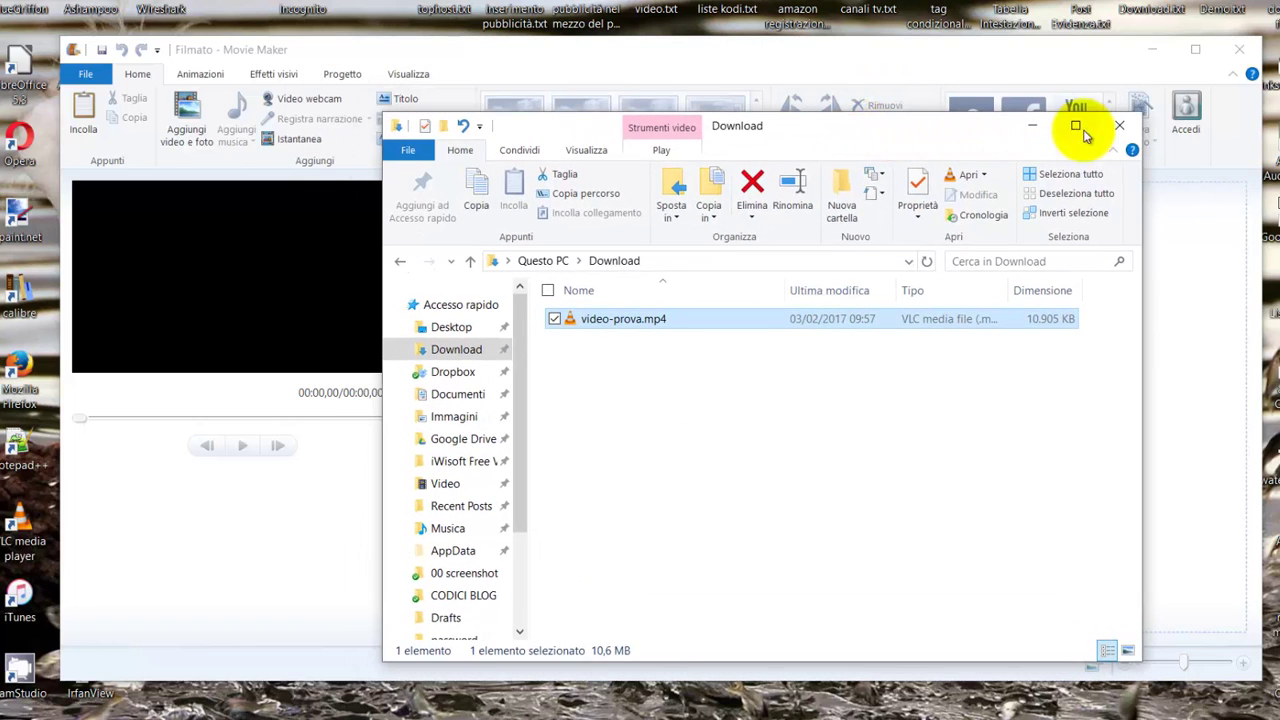
{"action": "left_click", "coordinate": [888, 136]}
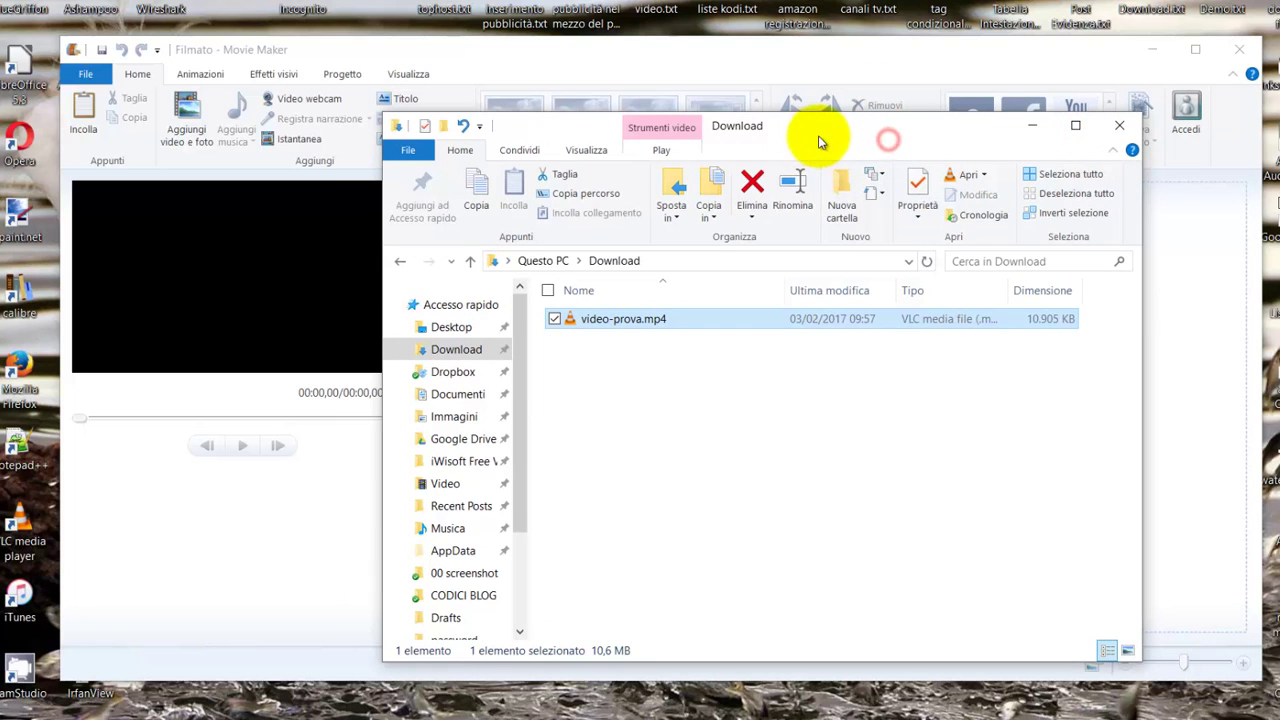
{"action": "left_click_drag", "start_coordinate": [845, 147], "coordinate": [445, 90]}
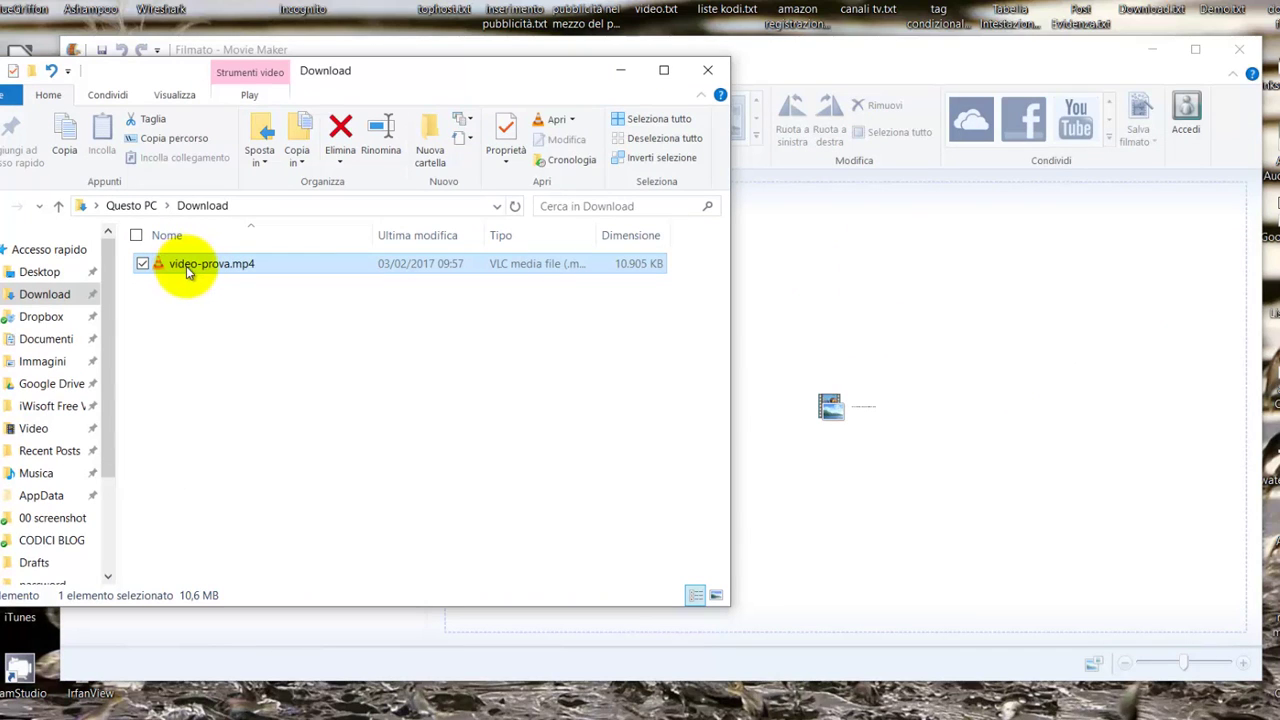
{"action": "left_click_drag", "start_coordinate": [183, 270], "coordinate": [911, 348]}
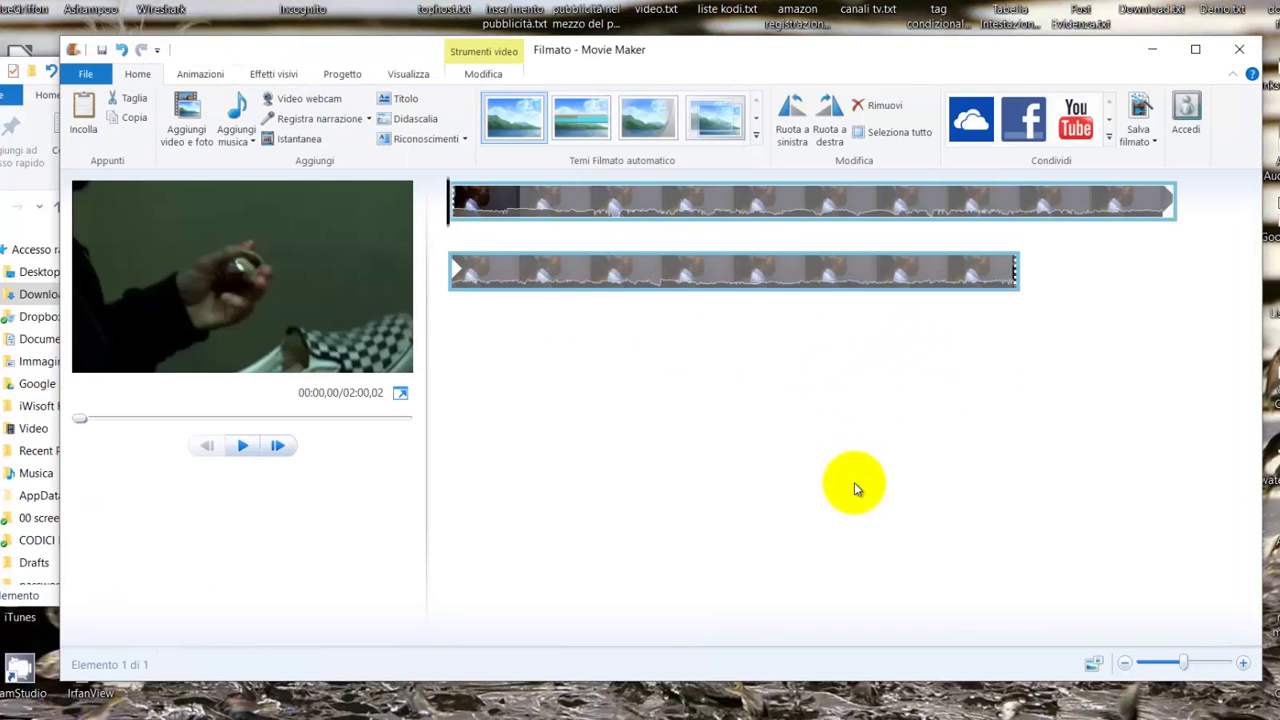
{"action": "left_click", "coordinate": [242, 445]}
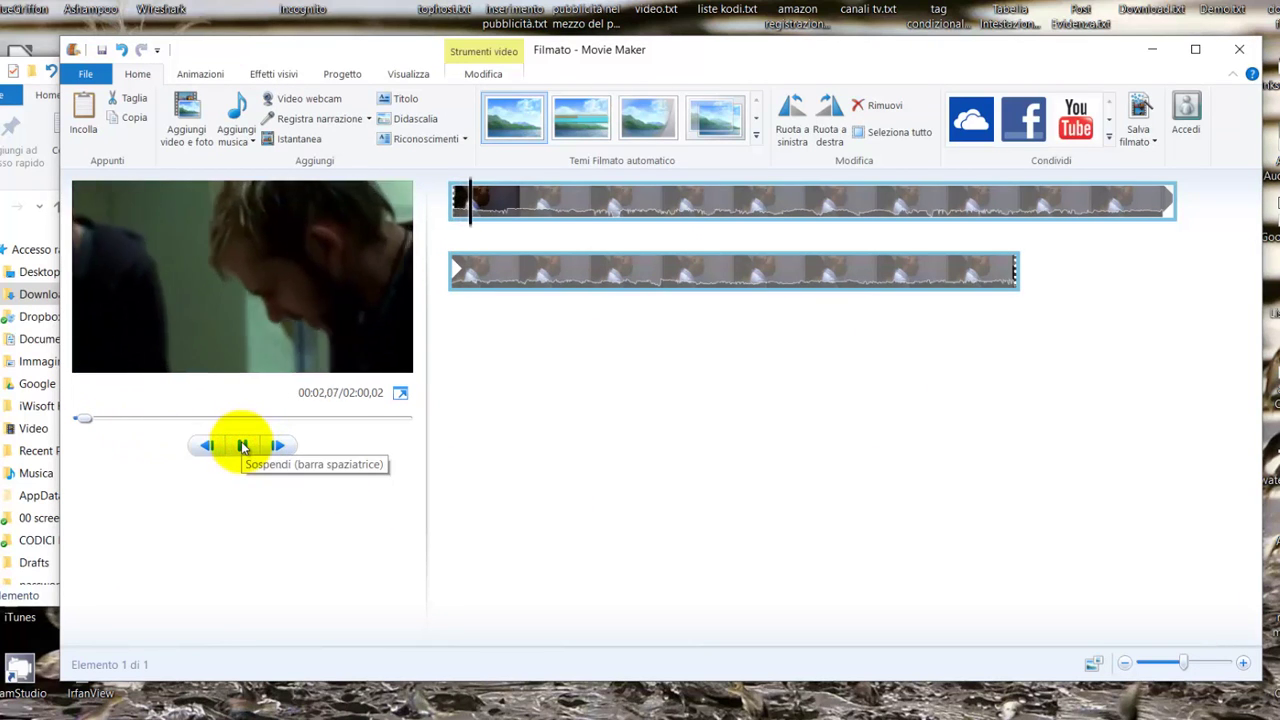
{"action": "left_click", "coordinate": [242, 445]}
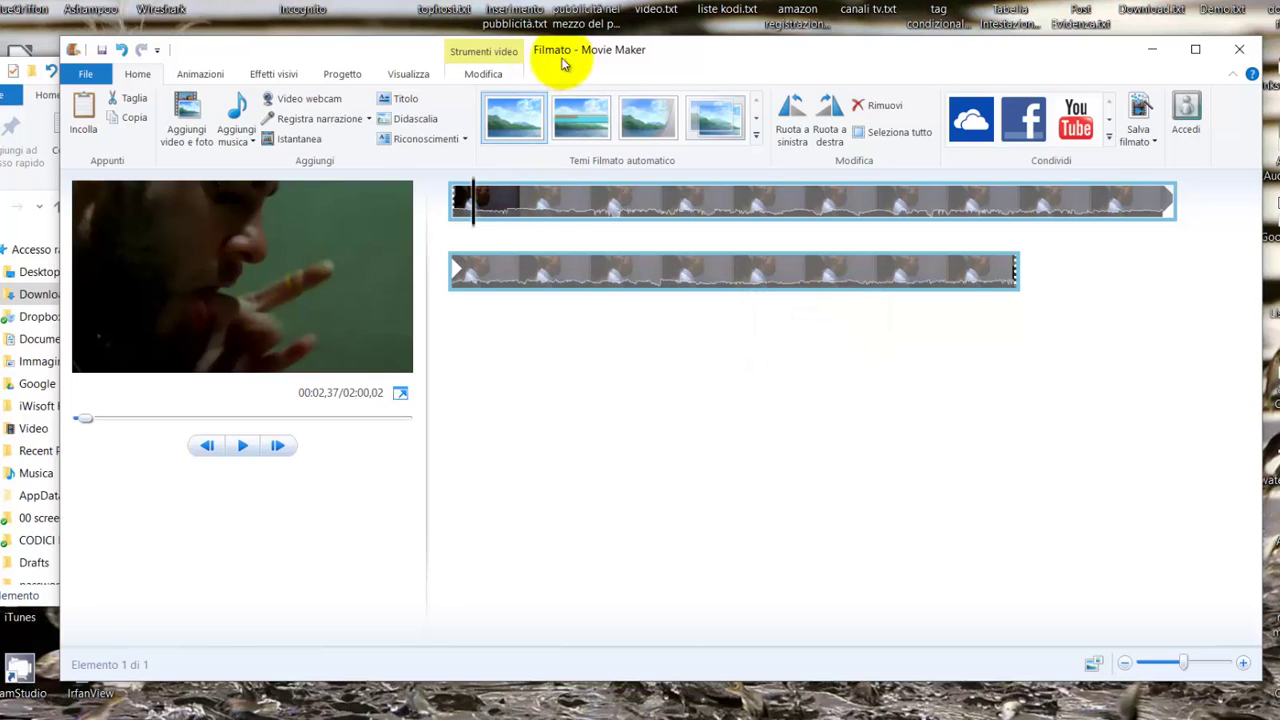
Step: Examine the clip's video editing options and the available visual effects
{"action": "left_click", "coordinate": [483, 52]}
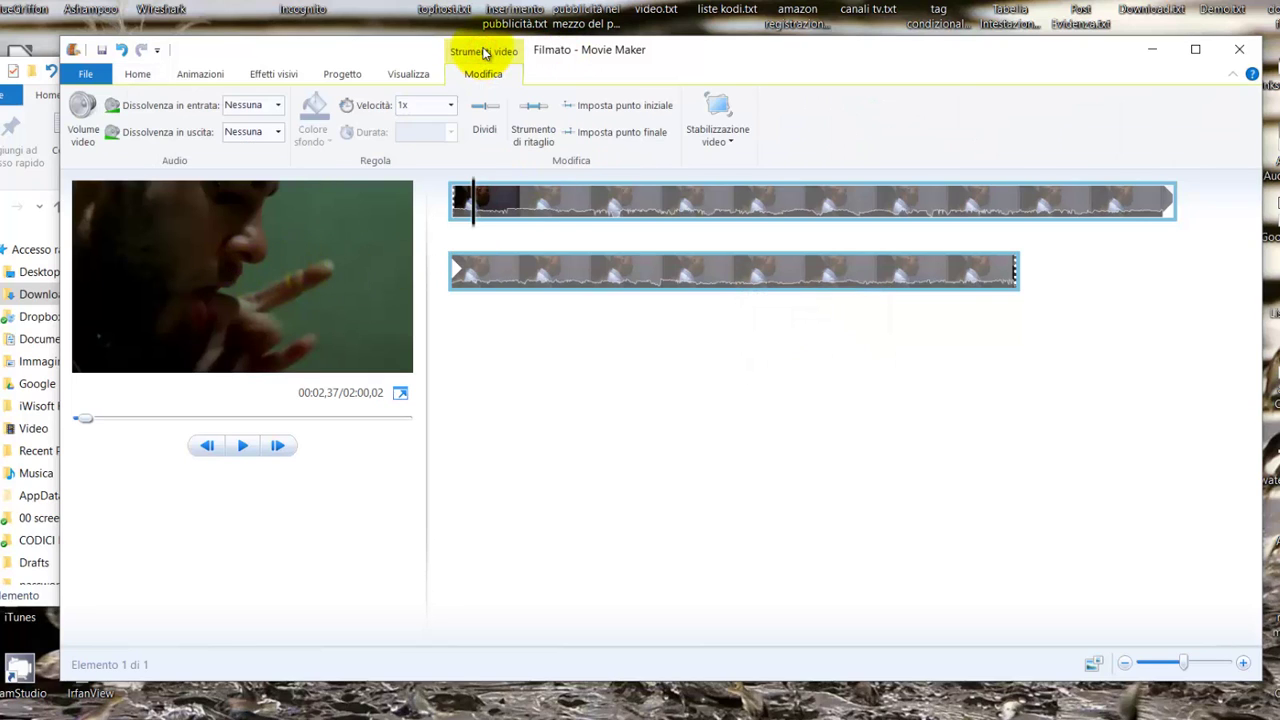
{"action": "left_click", "coordinate": [270, 78]}
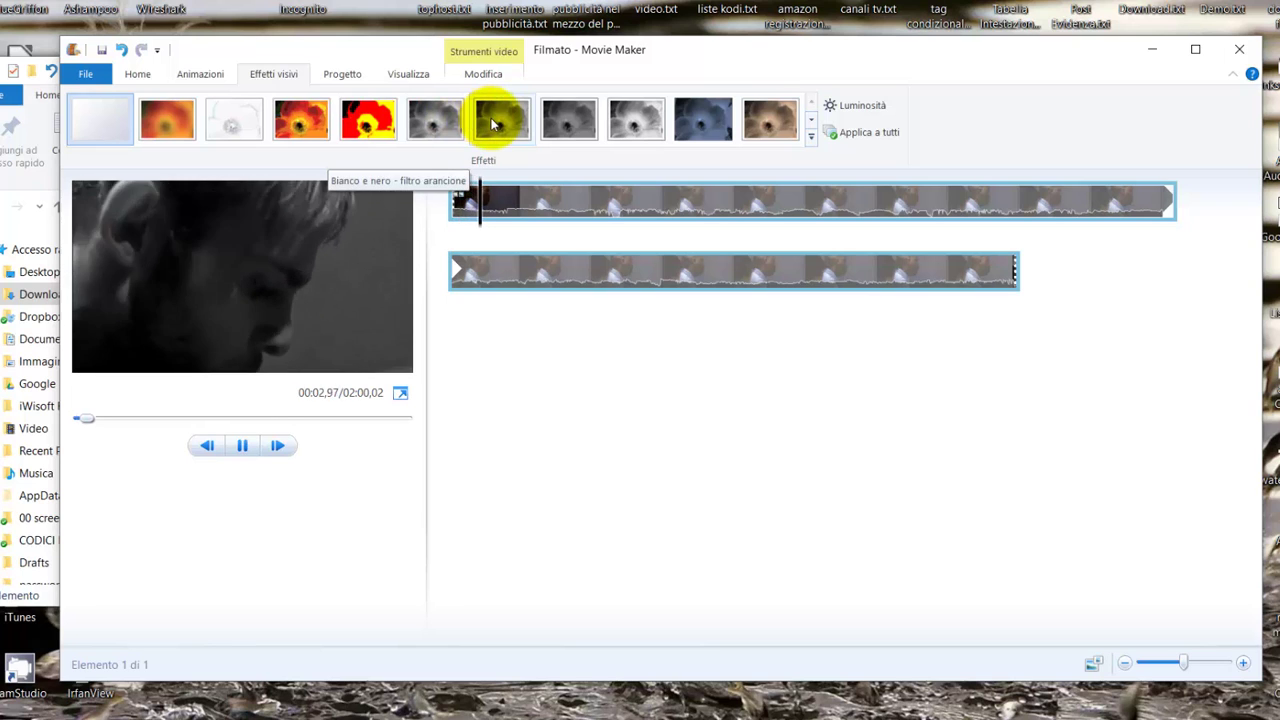
{"action": "left_click", "coordinate": [152, 76]}
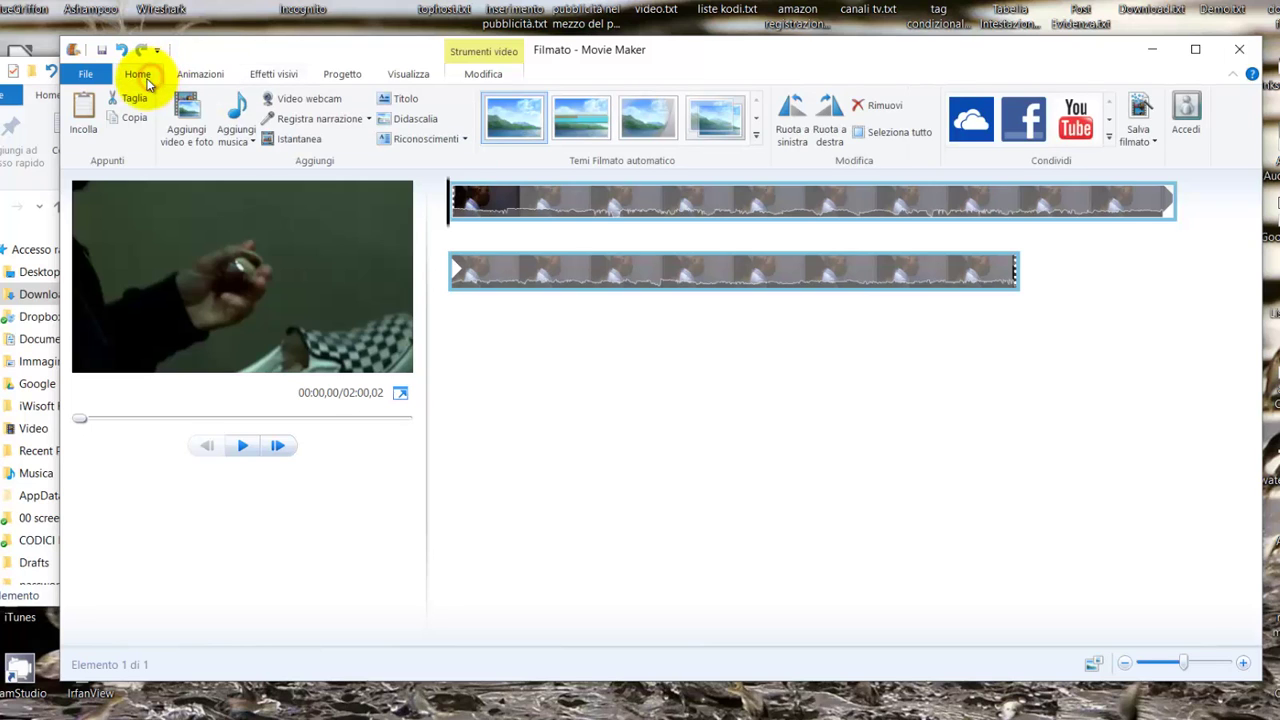
Step: Lower the clip's video volume to about a quarter of its range
{"action": "left_click", "coordinate": [481, 56]}
{"action": "left_click", "coordinate": [83, 112]}
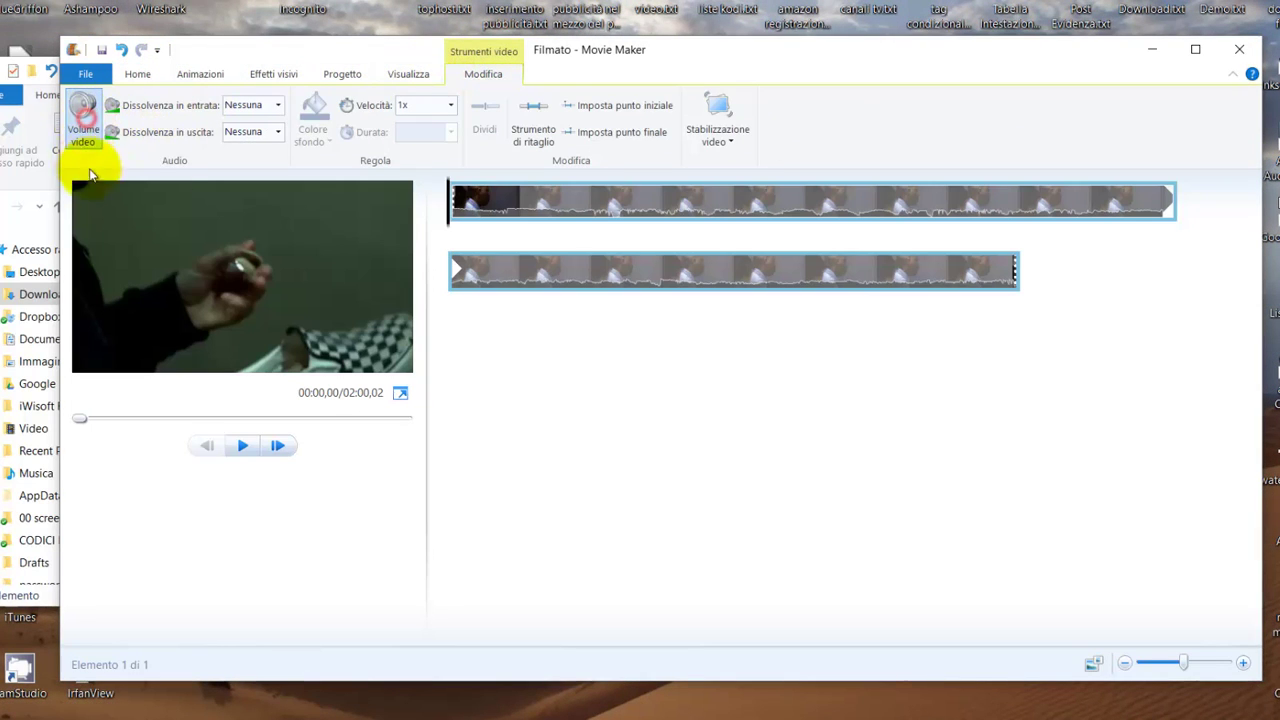
{"action": "left_click_drag", "start_coordinate": [125, 174], "coordinate": [98, 175]}
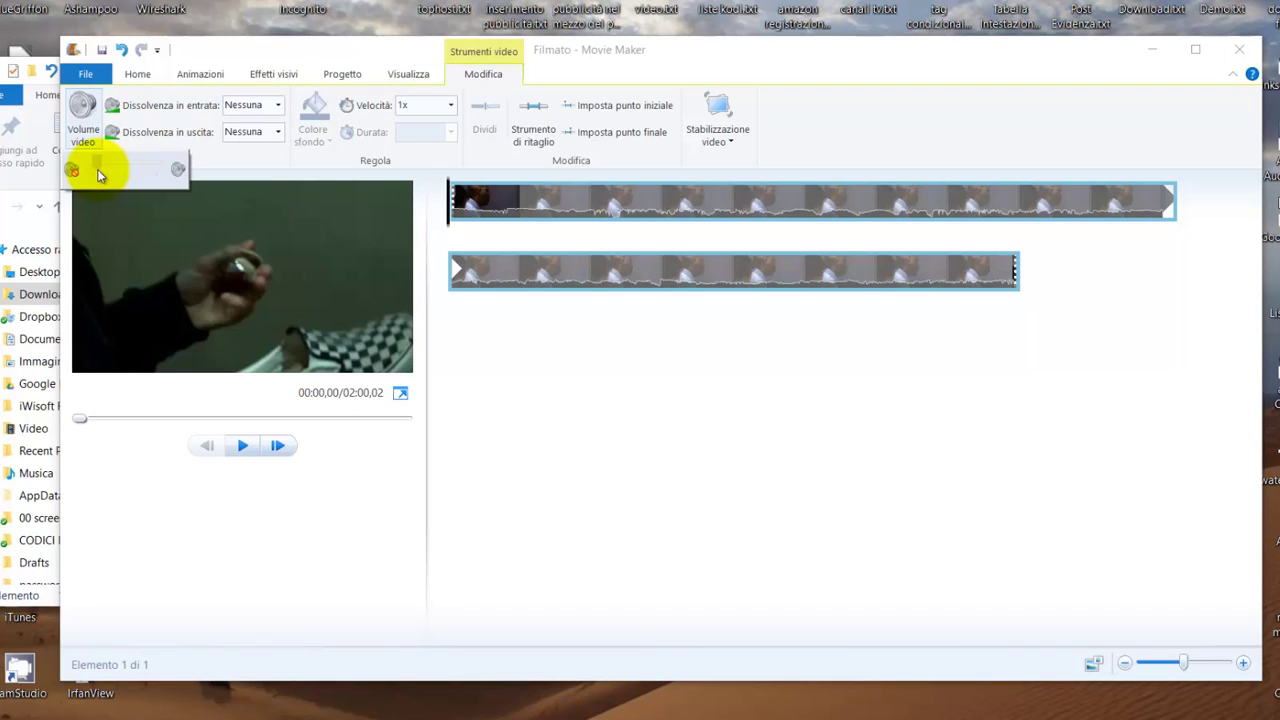
{"action": "left_click", "coordinate": [97, 170]}
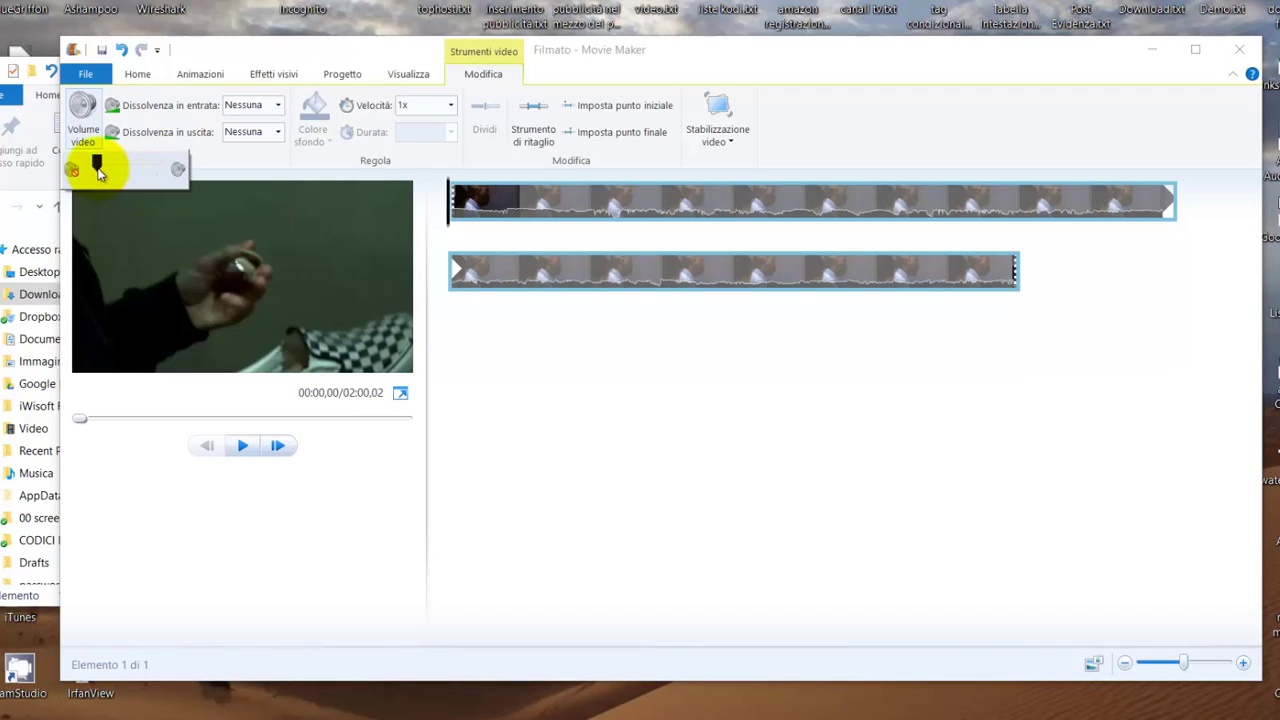
Step: Apply the black and white (Bianco e nero) visual effect to the clip and play a few seconds to check it
{"action": "left_click", "coordinate": [276, 80]}
{"action": "left_click", "coordinate": [276, 80]}
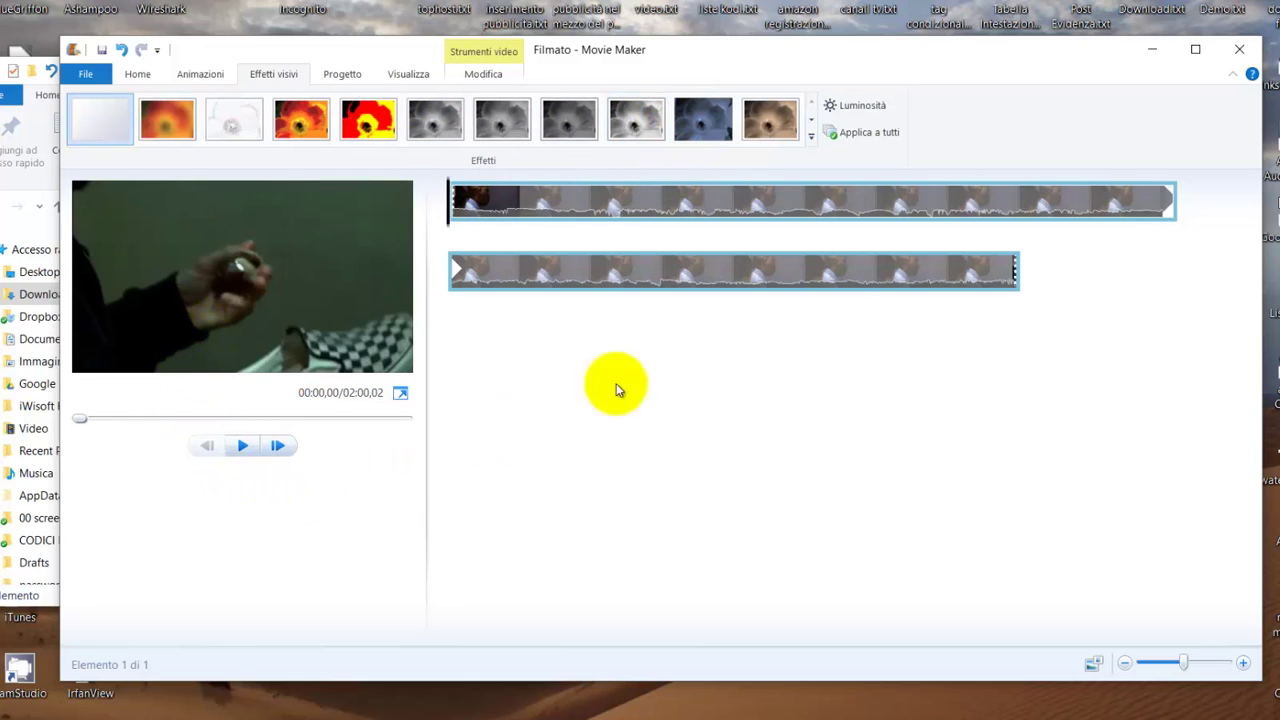
{"action": "left_click", "coordinate": [447, 121]}
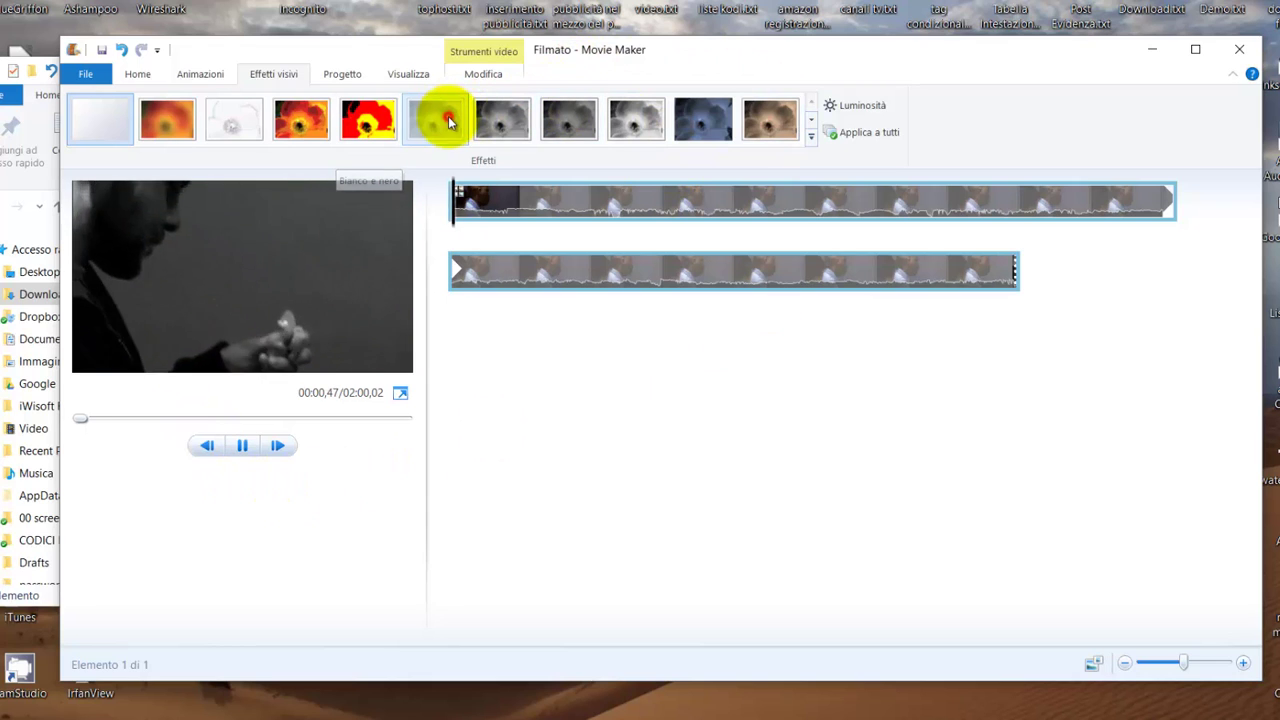
{"action": "left_click", "coordinate": [240, 447]}
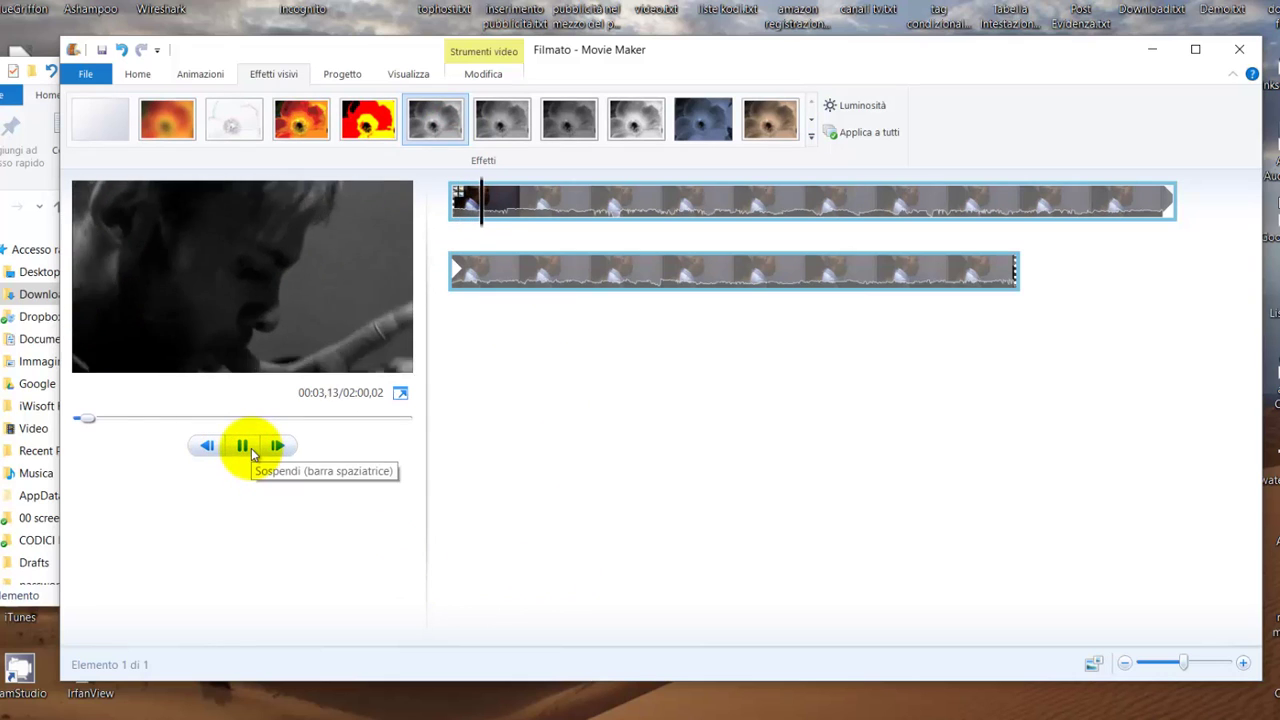
{"action": "left_click", "coordinate": [249, 447]}
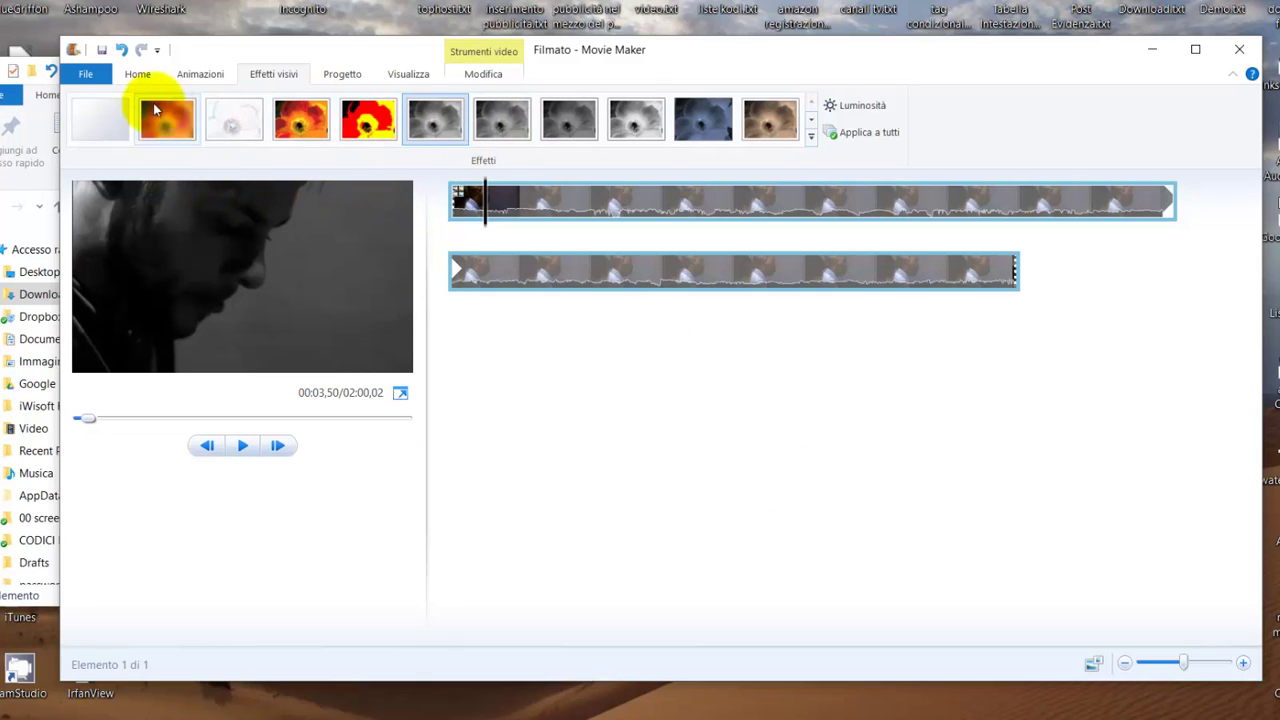
Step: Export the movie with the recent "Per computer" setting as video-prova-1.mp4 in the Download folder
{"action": "left_click", "coordinate": [86, 74]}
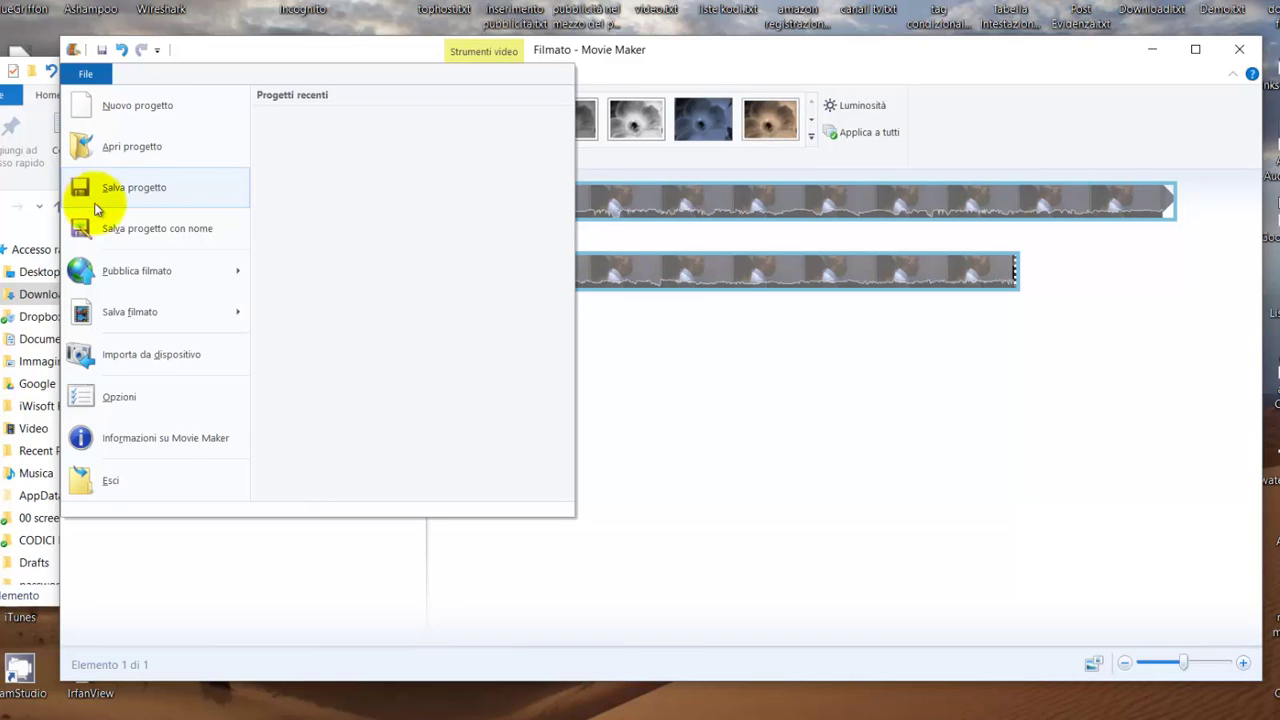
{"action": "mouse_move", "coordinate": [155, 322]}
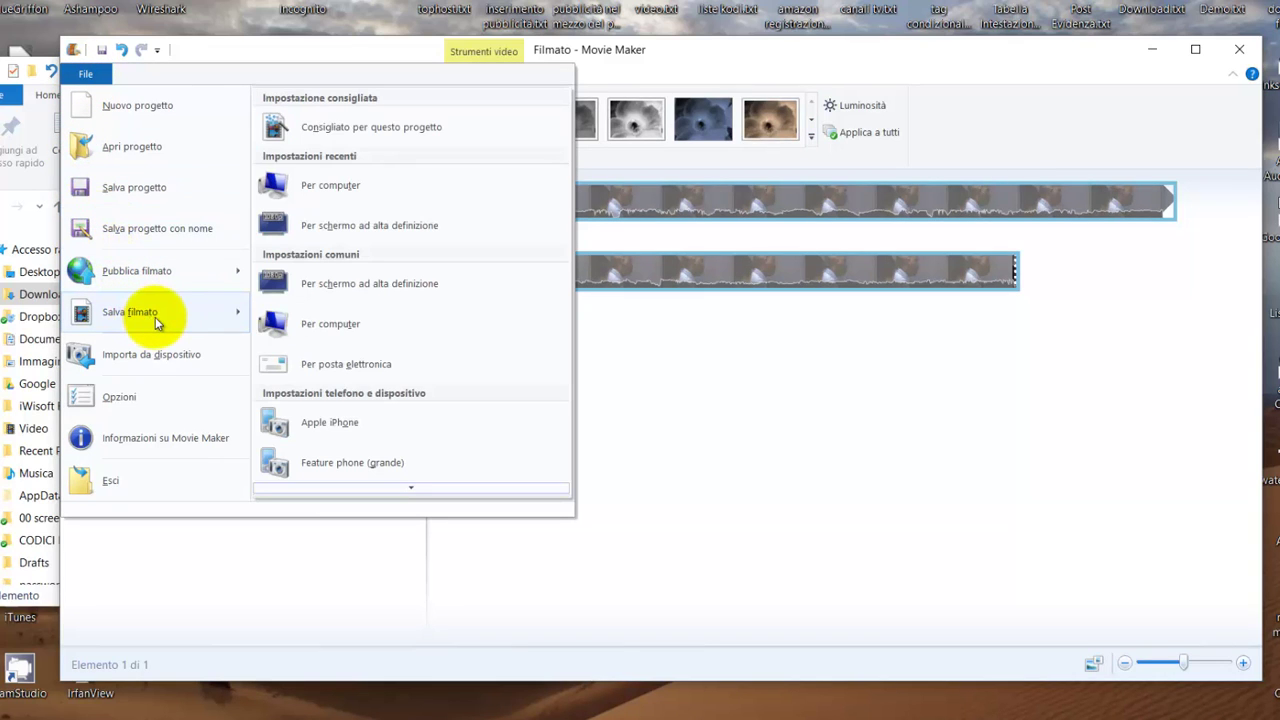
{"action": "left_click", "coordinate": [379, 188]}
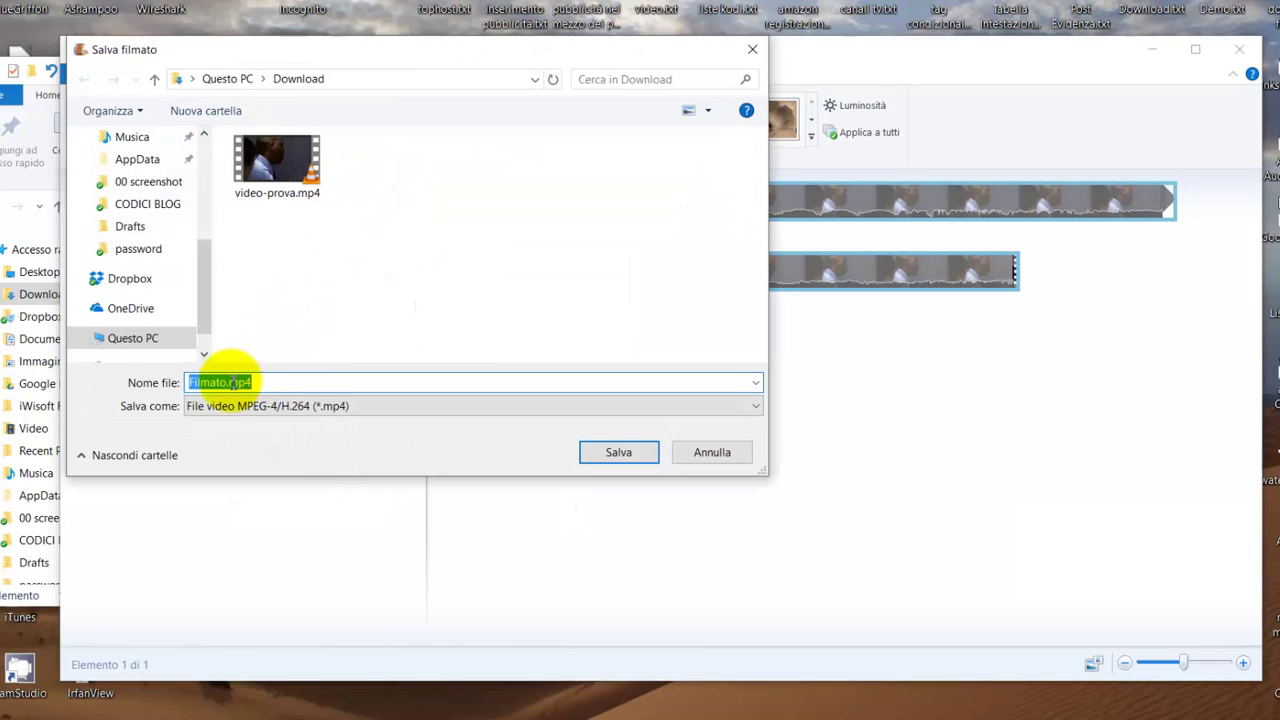
{"action": "left_click", "coordinate": [228, 384]}
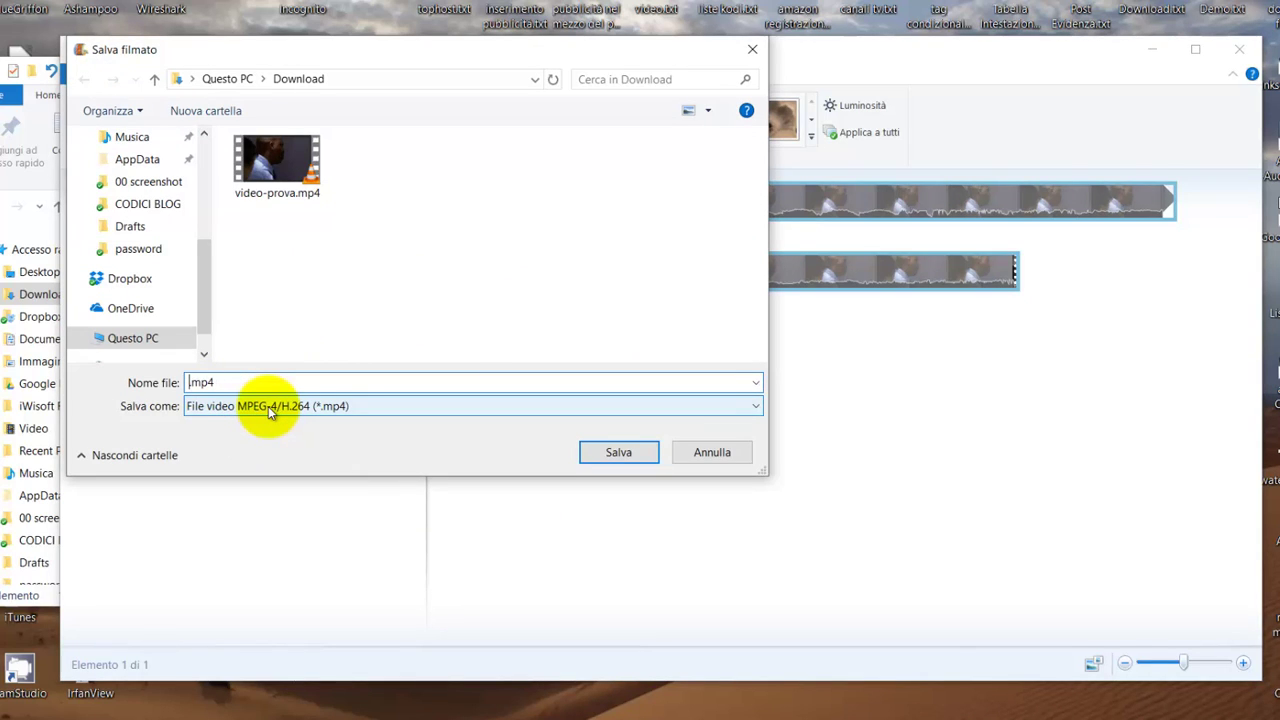
{"action": "type", "text": "video-prova-"}
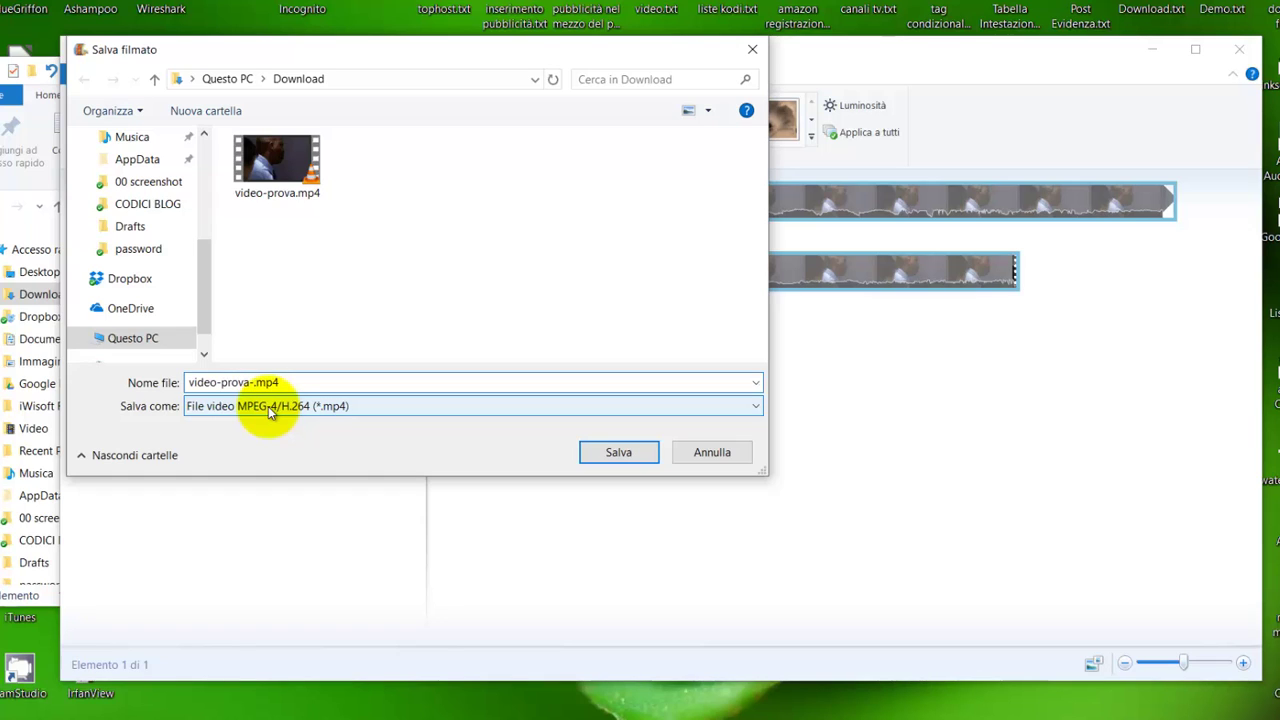
{"action": "type", "text": "1"}
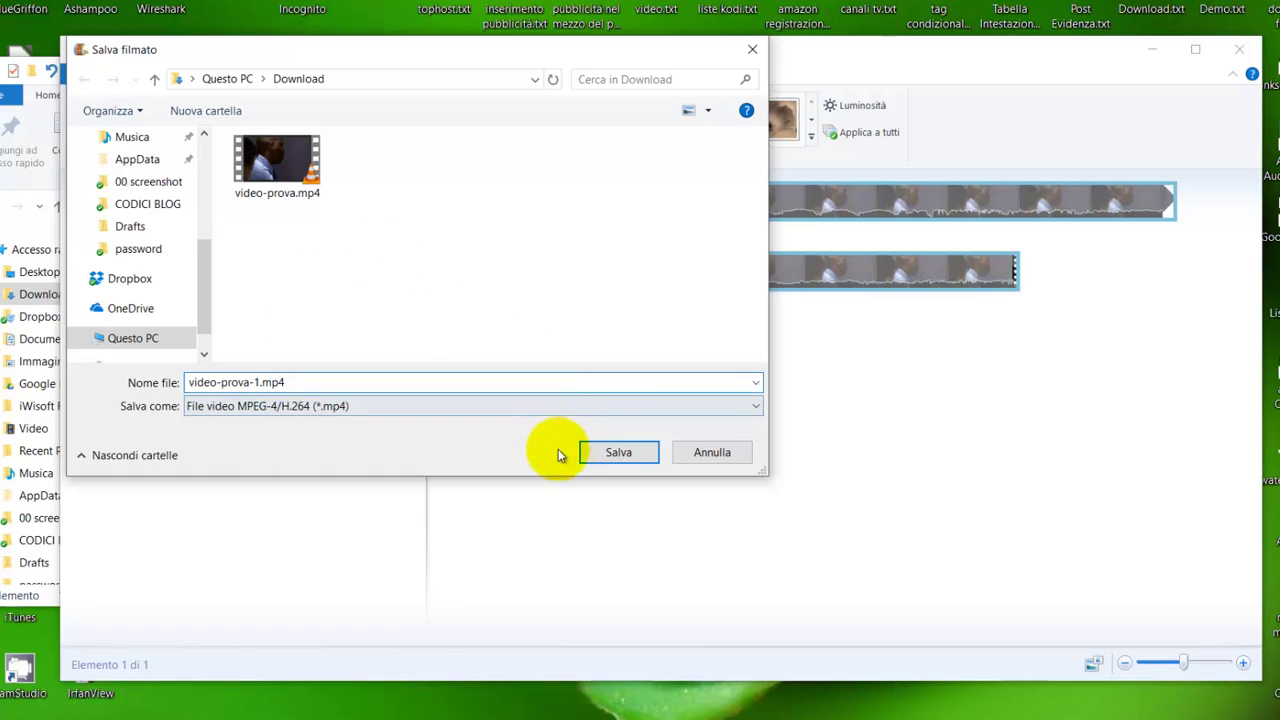
{"action": "left_click", "coordinate": [628, 450]}
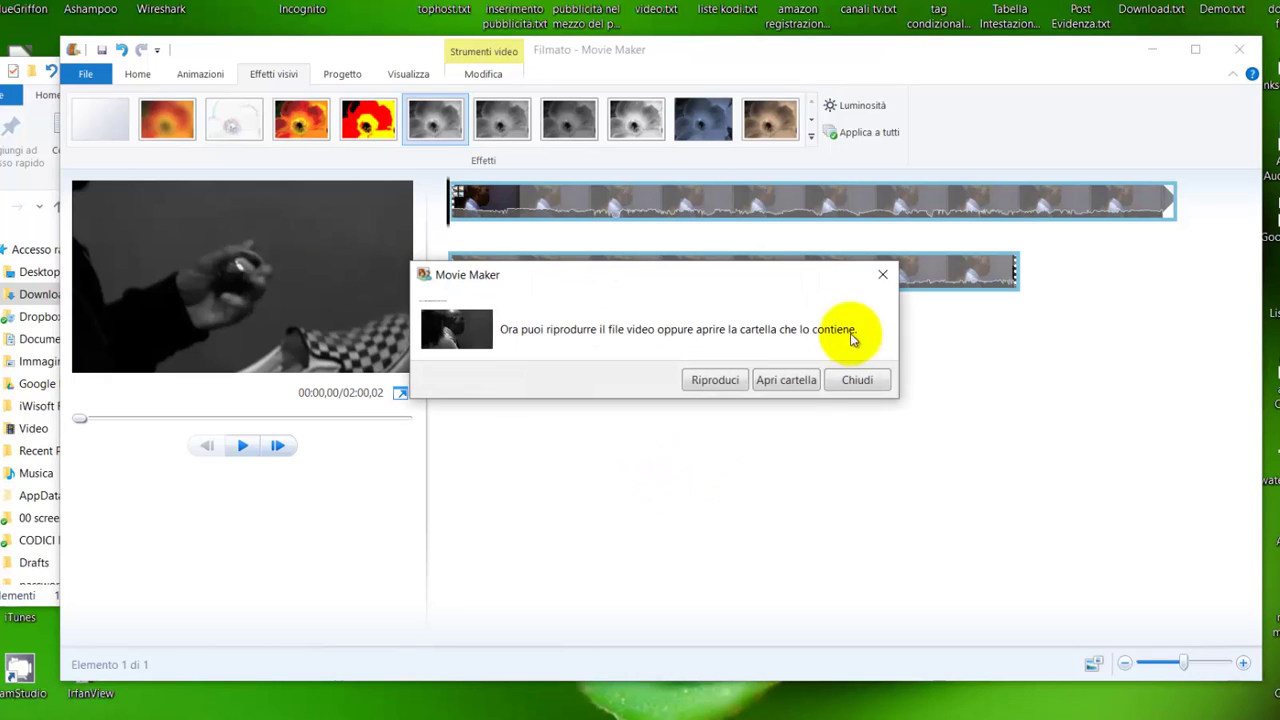
Step: Play the exported video-prova-1.mp4 from the Download folder in VLC at 50% volume to check the result
{"action": "left_click", "coordinate": [858, 380]}
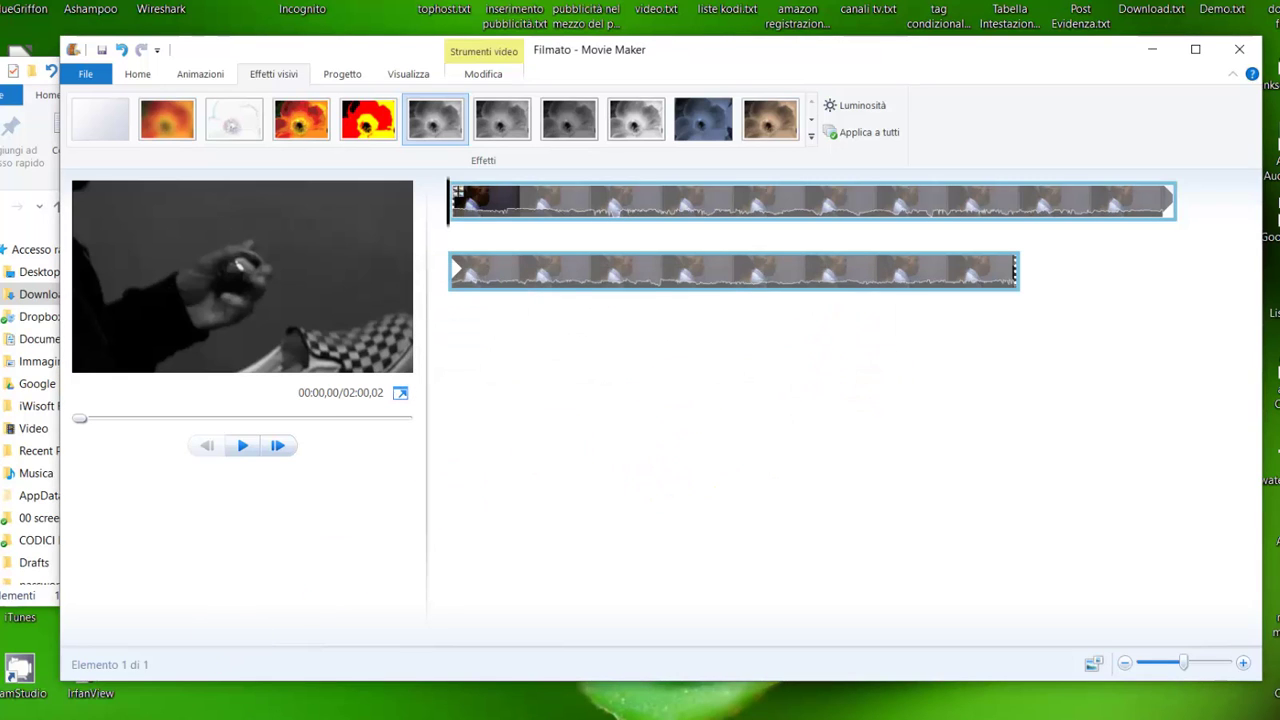
{"action": "key", "text": "alt+Tab"}
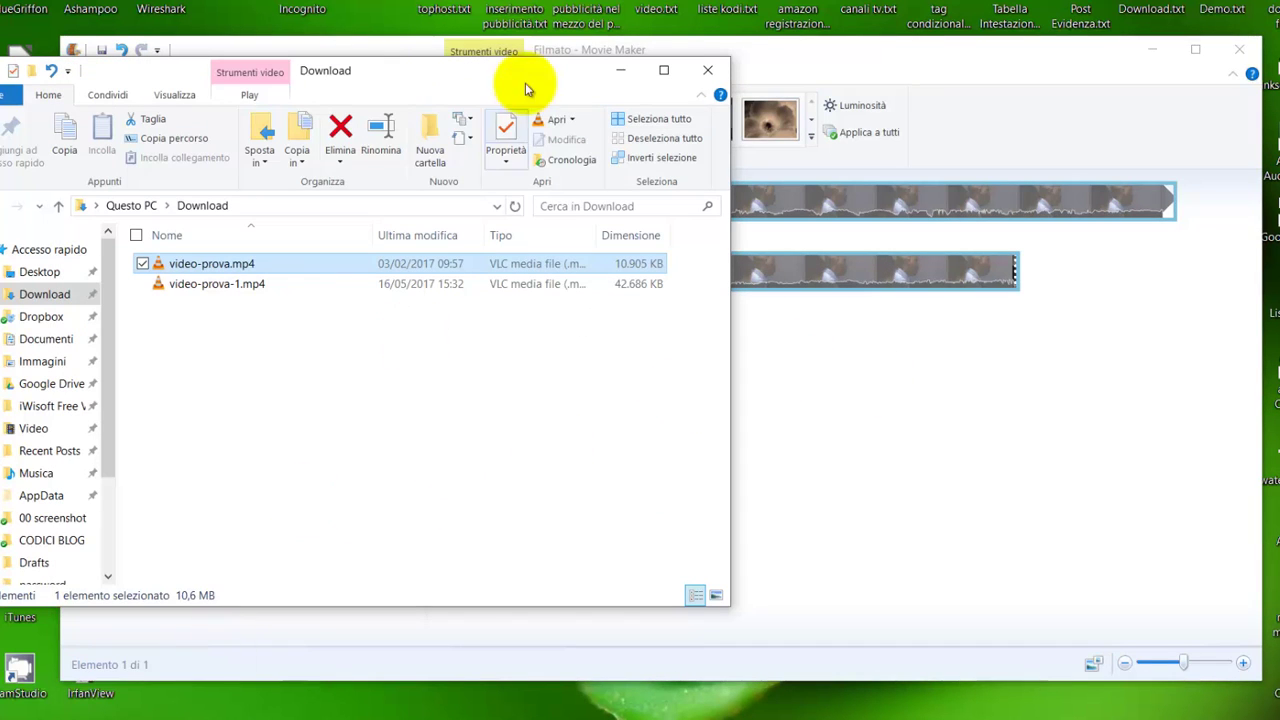
{"action": "left_click", "coordinate": [244, 286]}
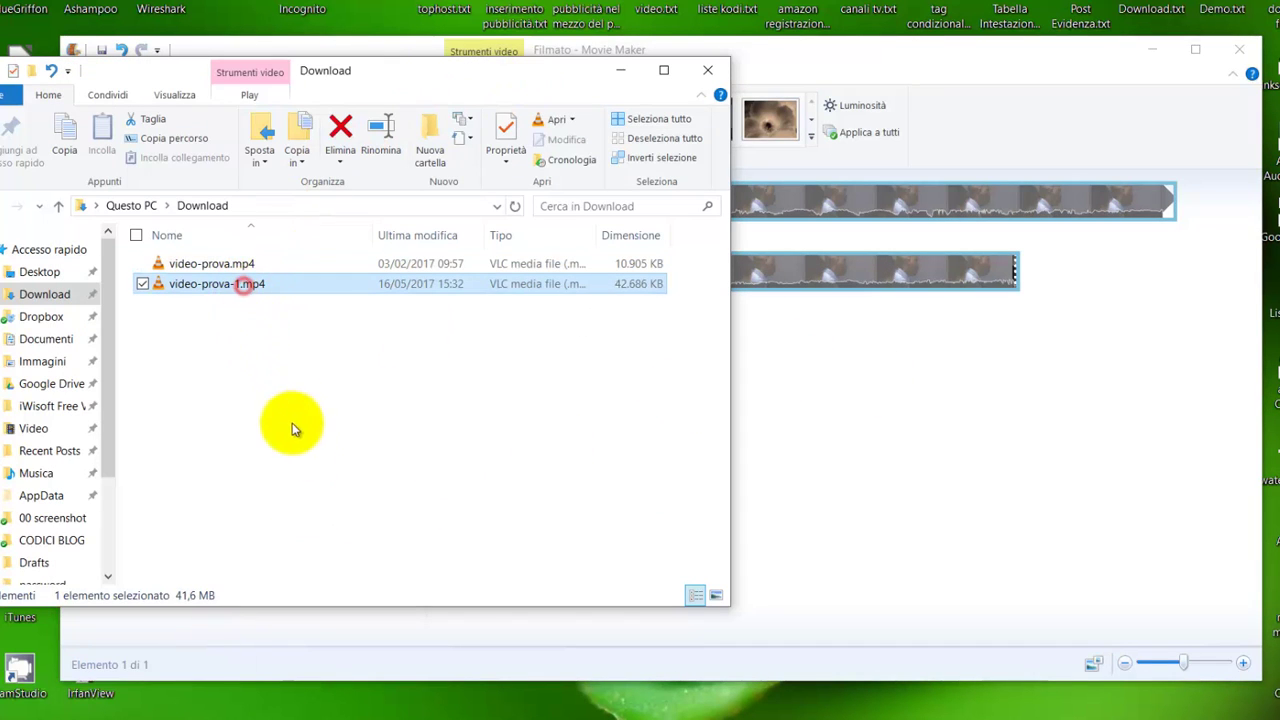
{"action": "double_click", "coordinate": [250, 286]}
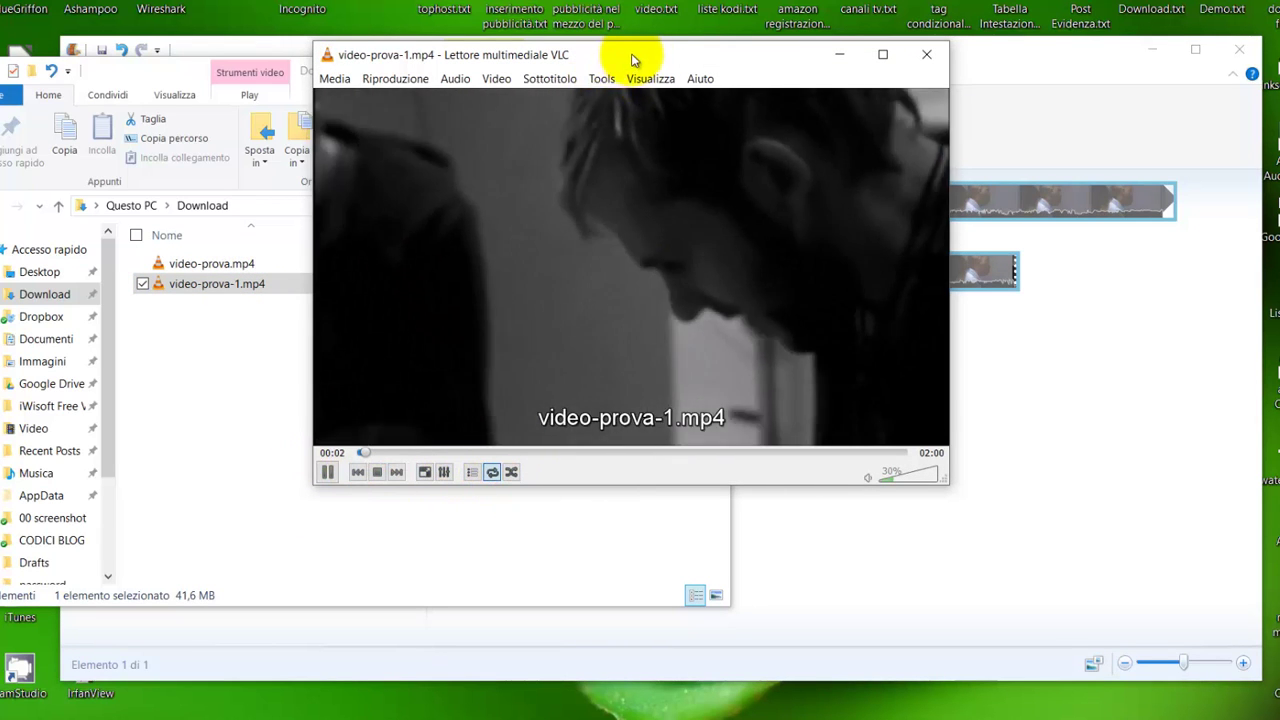
{"action": "left_click_drag", "start_coordinate": [648, 56], "coordinate": [656, 57]}
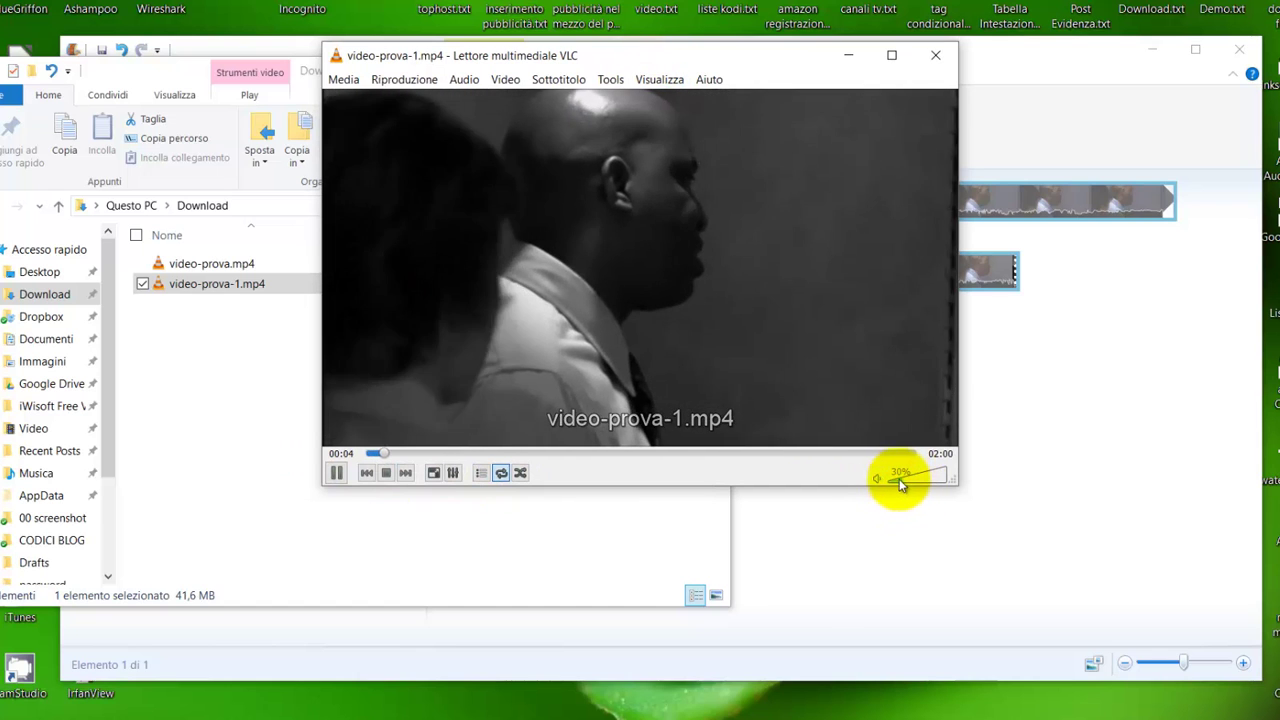
{"action": "left_click", "coordinate": [912, 480]}
{"action": "left_click", "coordinate": [911, 477]}
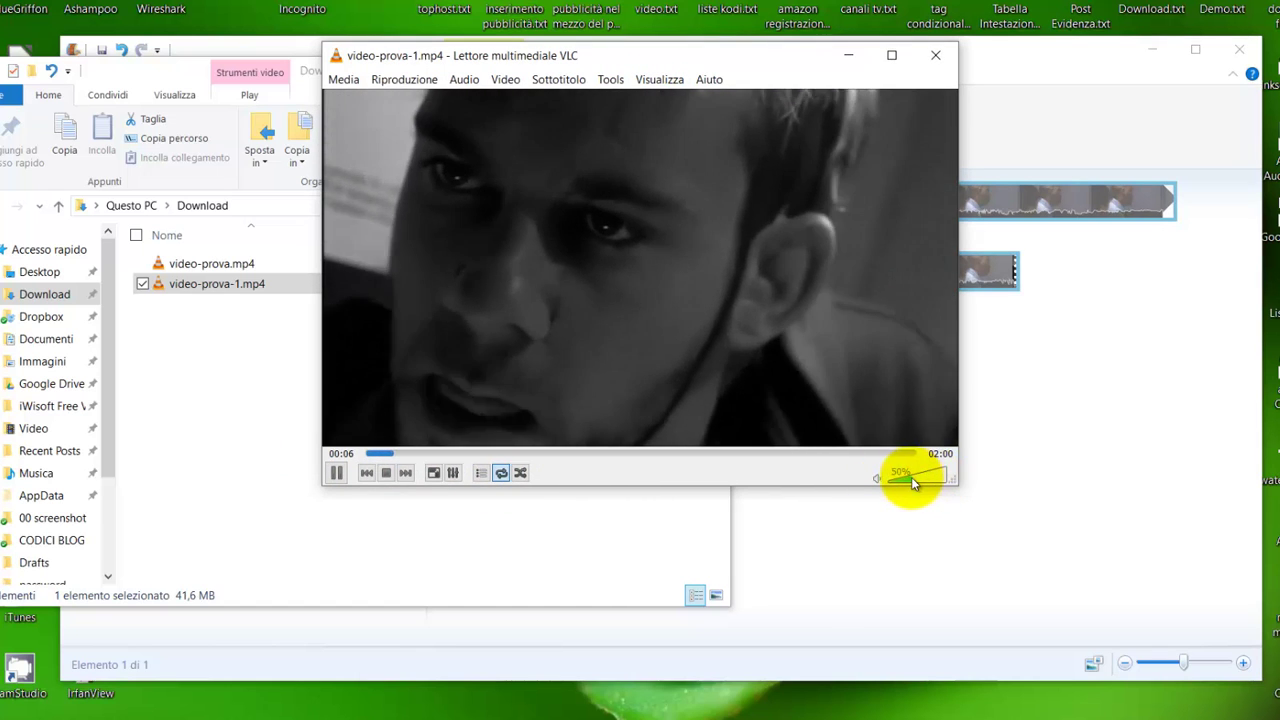
{"action": "left_click", "coordinate": [934, 54]}
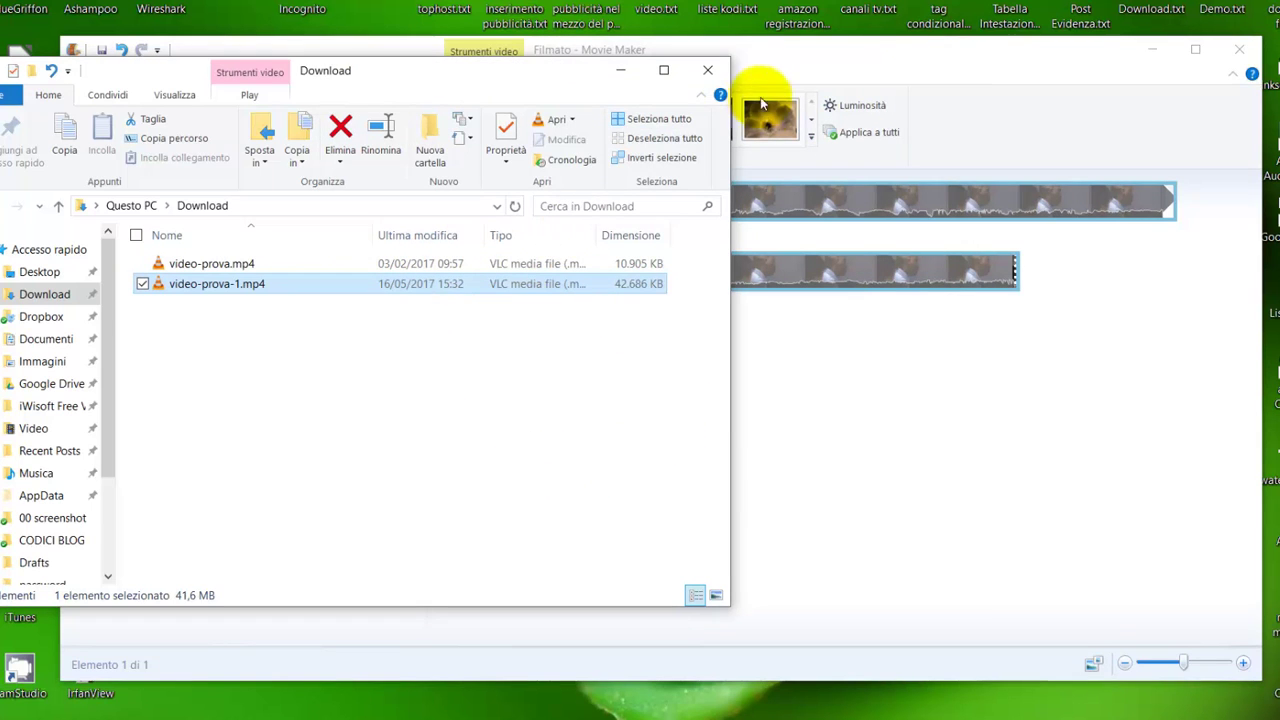
Step: Close the Download folder window and Movie Maker without saving the changes to the Filmato project
{"action": "left_click", "coordinate": [708, 70]}
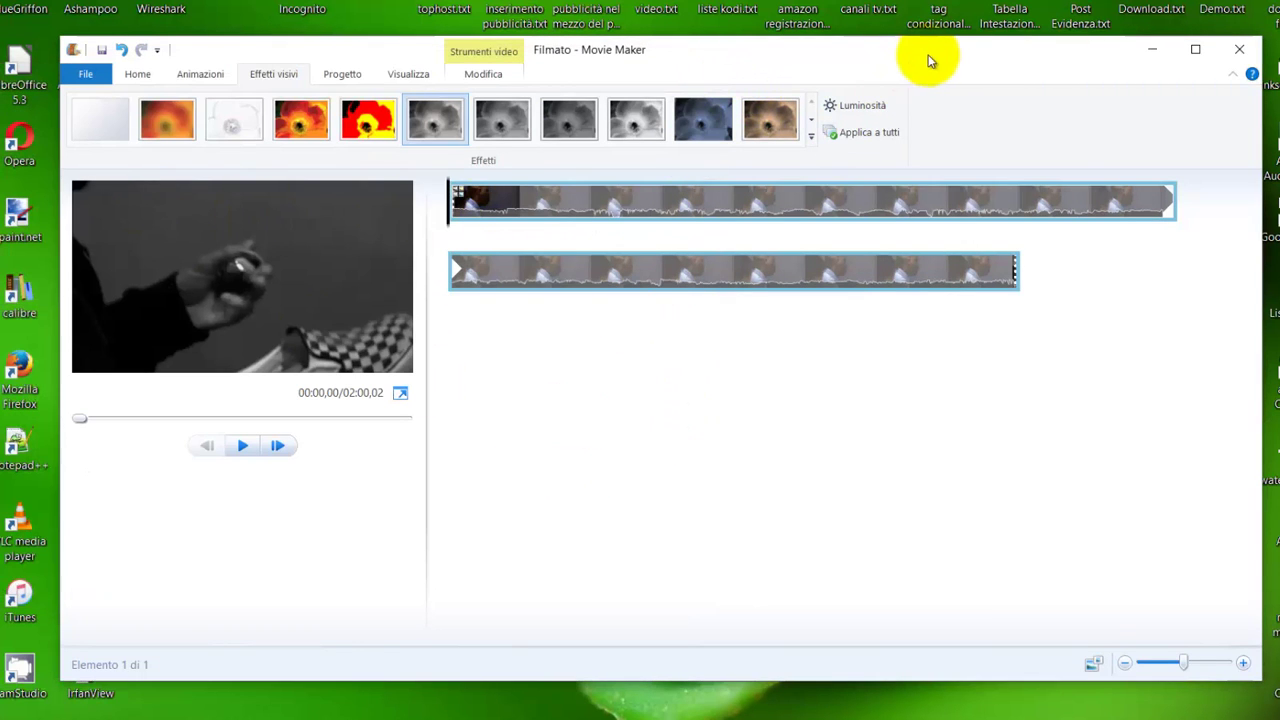
{"action": "mouse_move", "coordinate": [938, 62]}
{"action": "left_mouse_down"}
{"action": "mouse_move", "coordinate": [921, 74]}
{"action": "mouse_move", "coordinate": [951, 59]}
{"action": "left_mouse_up"}
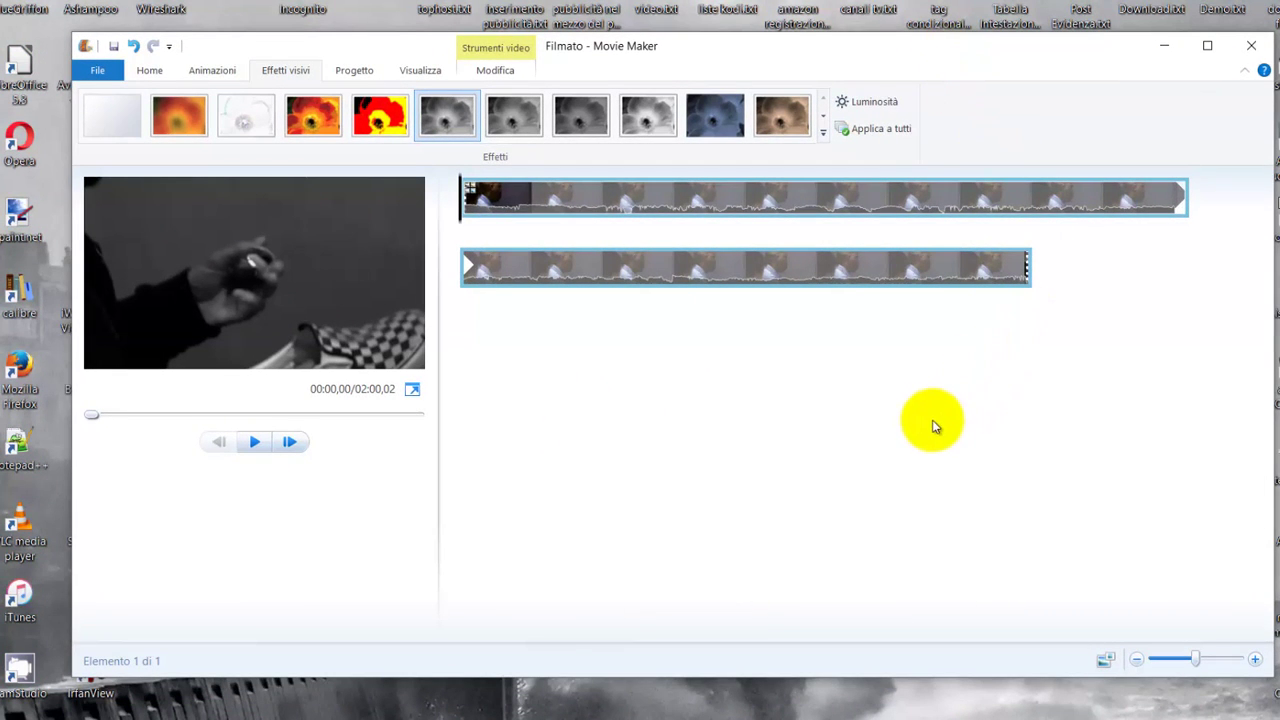
{"action": "left_click", "coordinate": [1252, 48]}
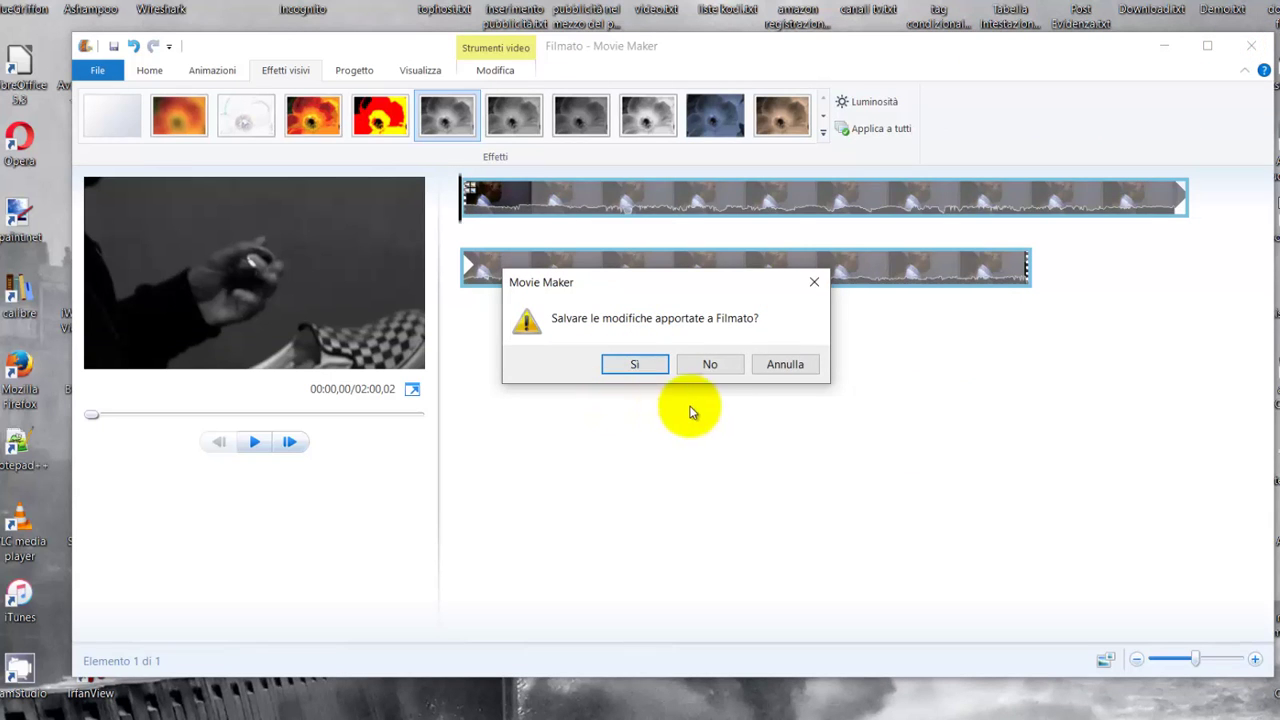
{"action": "left_click", "coordinate": [712, 364]}
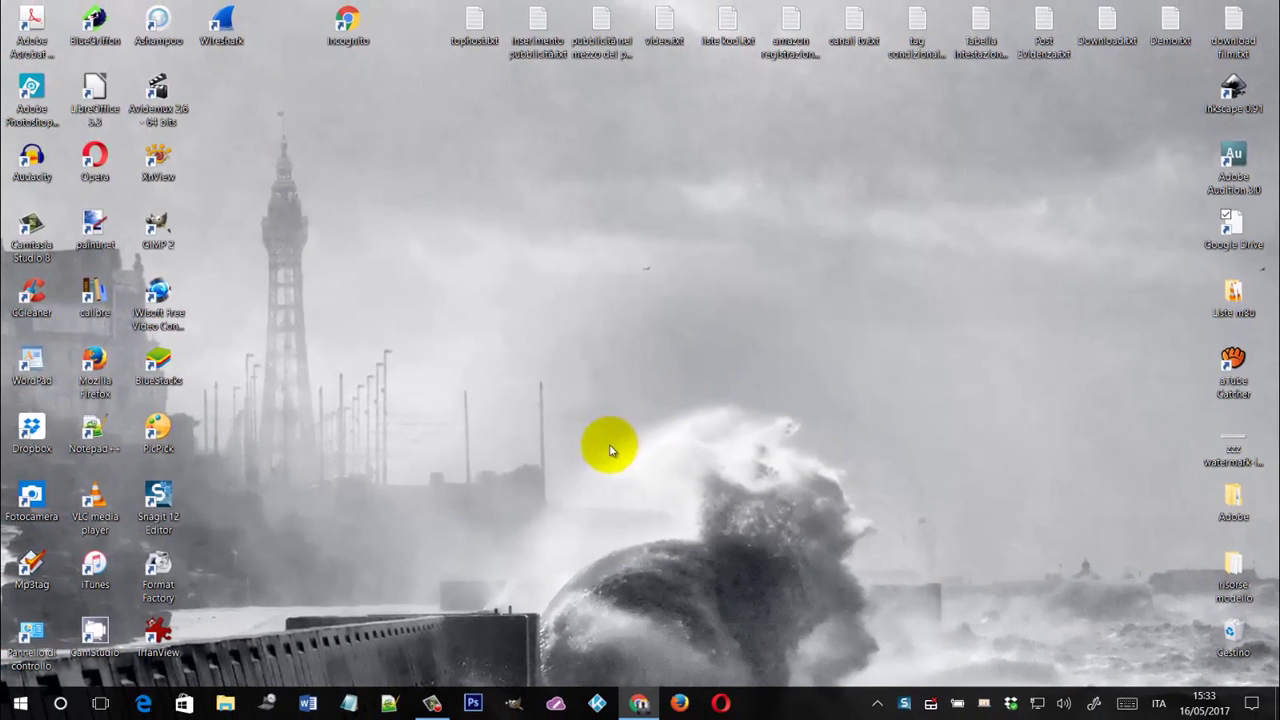
Step: Find and launch the Avidemux 2.6 - 64 bits desktop app
{"action": "left_click", "coordinate": [20, 708]}
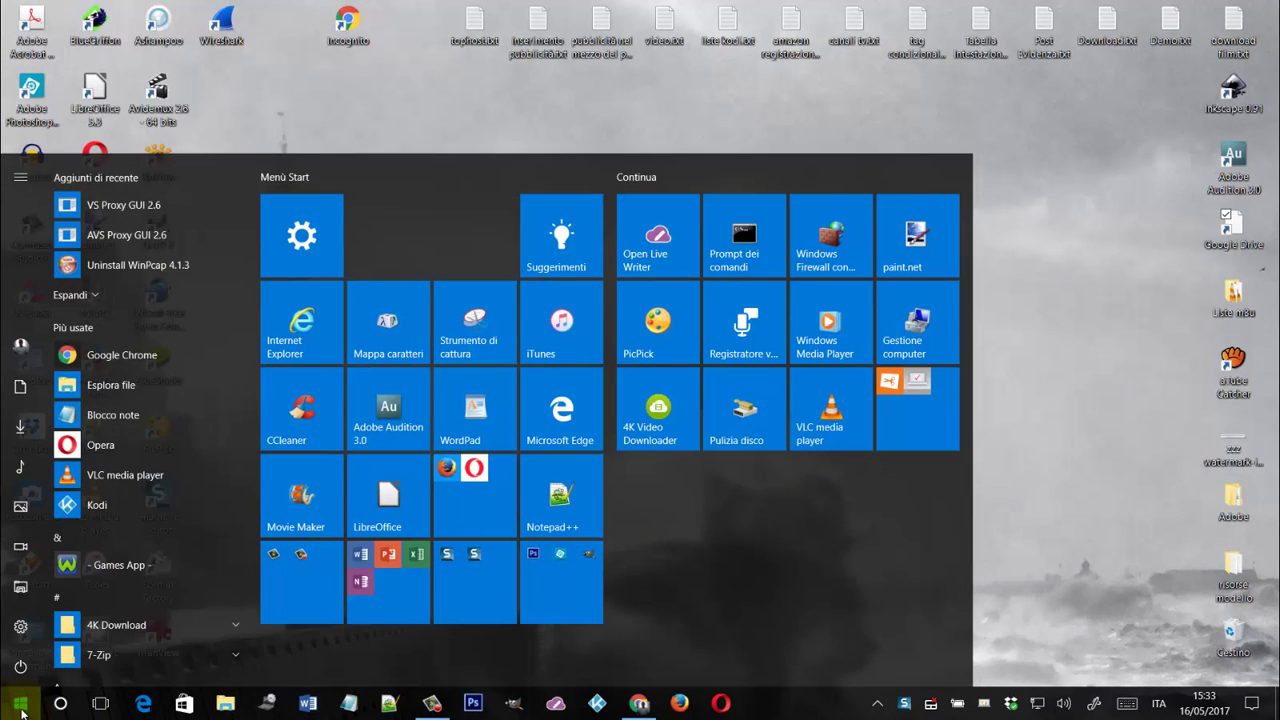
{"action": "type", "text": "avidemux"}
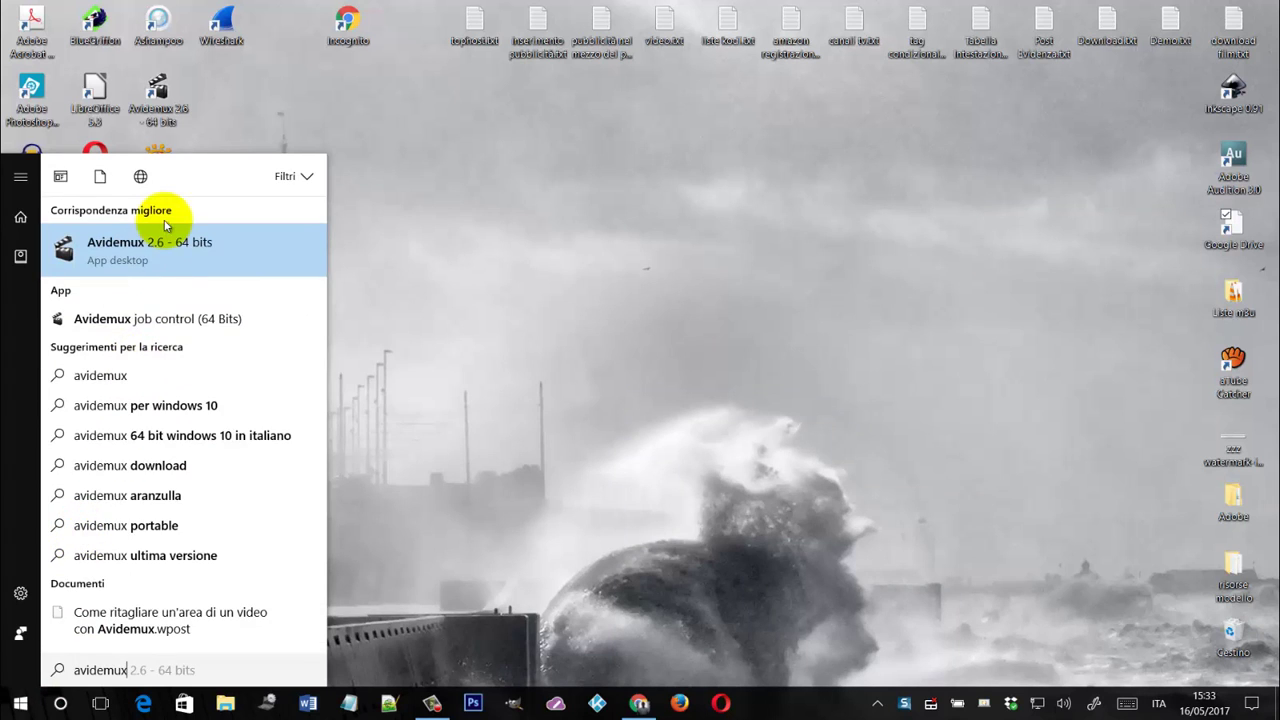
{"action": "left_click", "coordinate": [163, 250]}
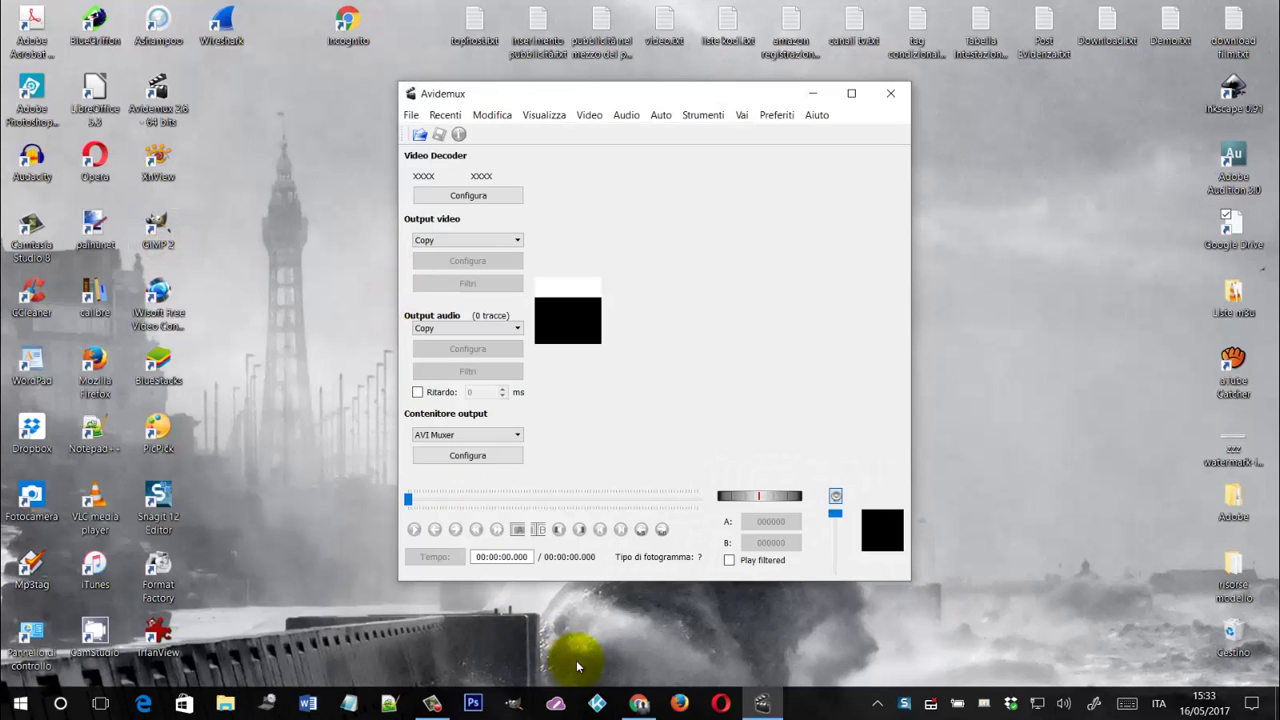
Step: Switch to Chrome, close the Windows Movie Maker download page, and examine the versions offered on the Avidemux site's downloads page
{"action": "left_click", "coordinate": [639, 703]}
{"action": "left_click", "coordinate": [147, 7]}
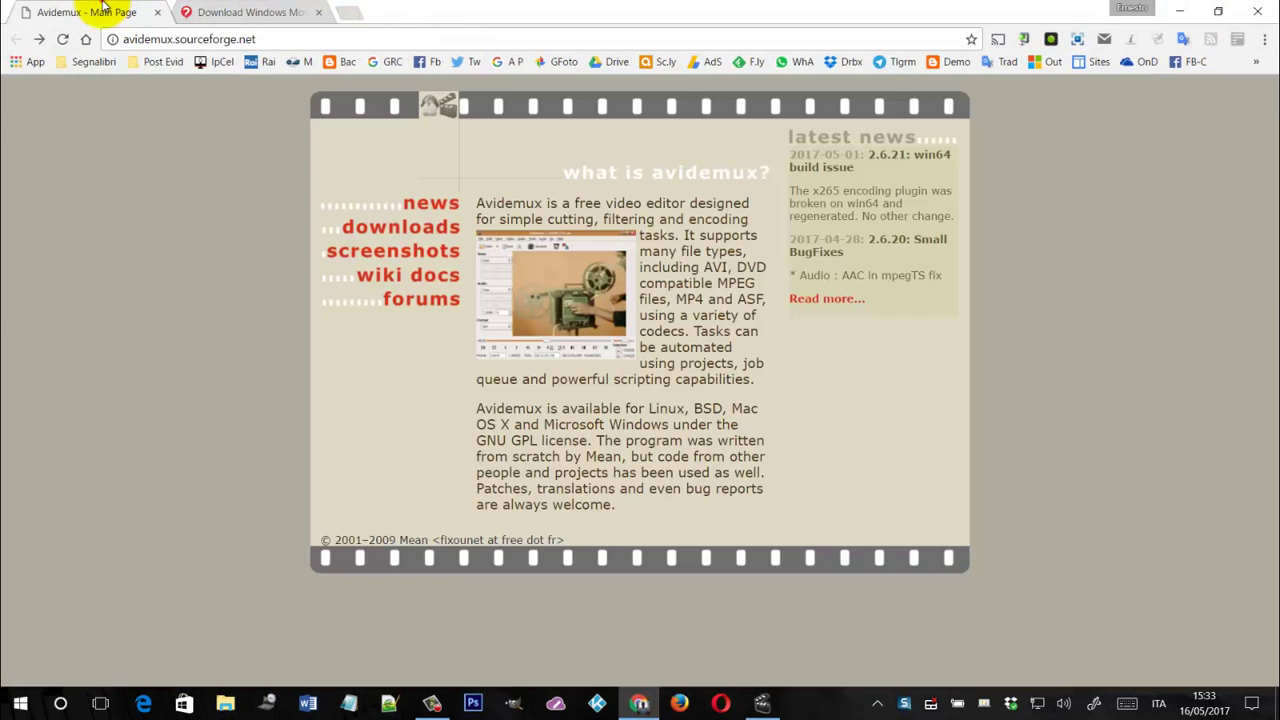
{"action": "left_click", "coordinate": [318, 13]}
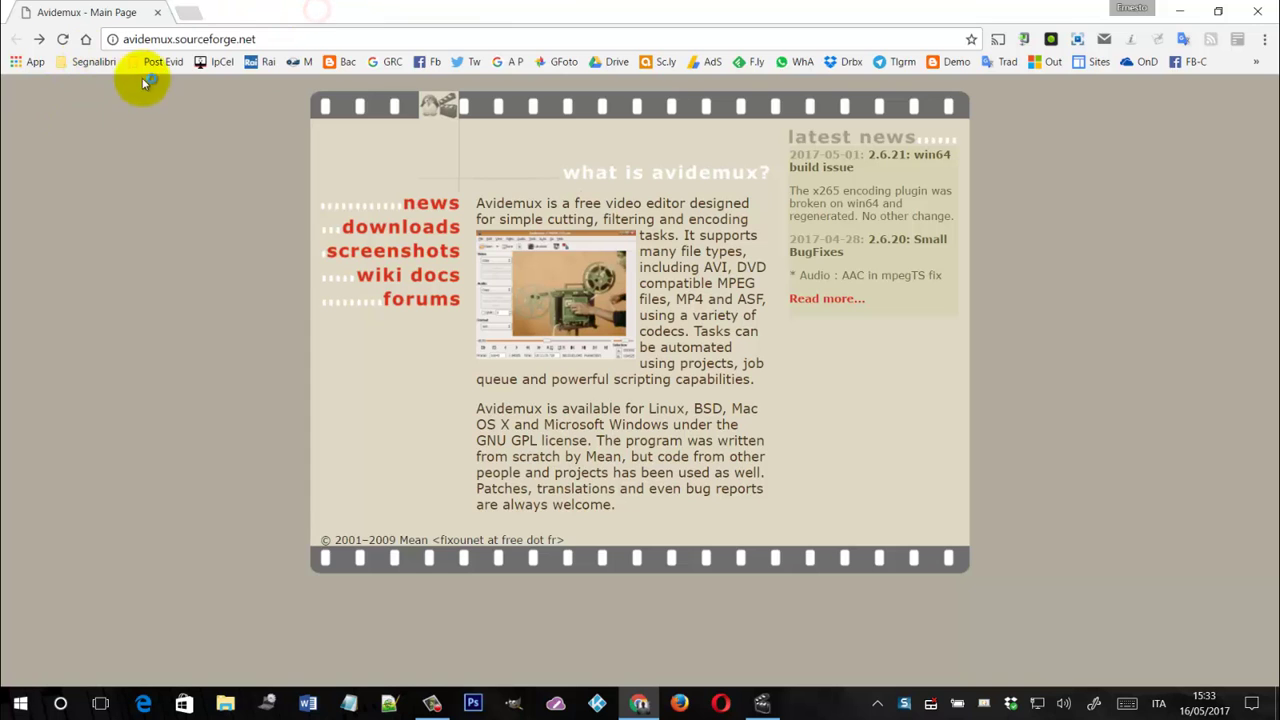
{"action": "left_click", "coordinate": [432, 236]}
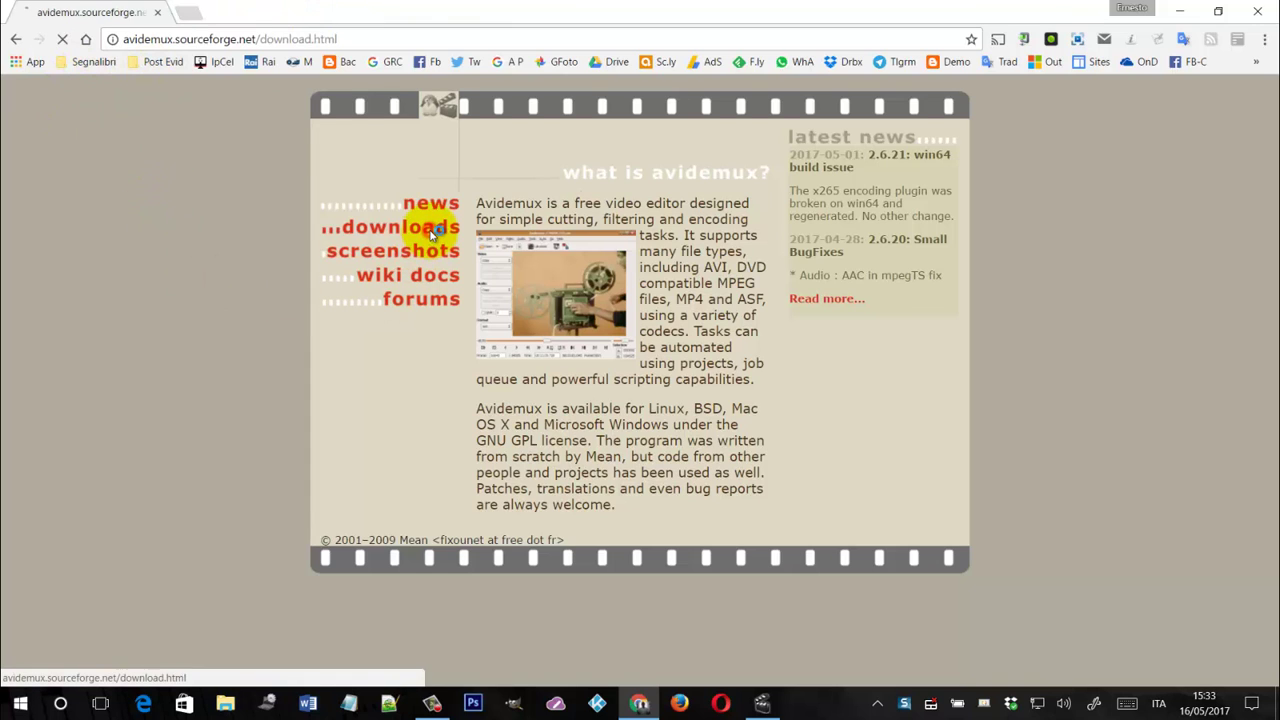
{"action": "scroll", "coordinate": [663, 300], "scroll_direction": "down", "scroll_amount": 4}
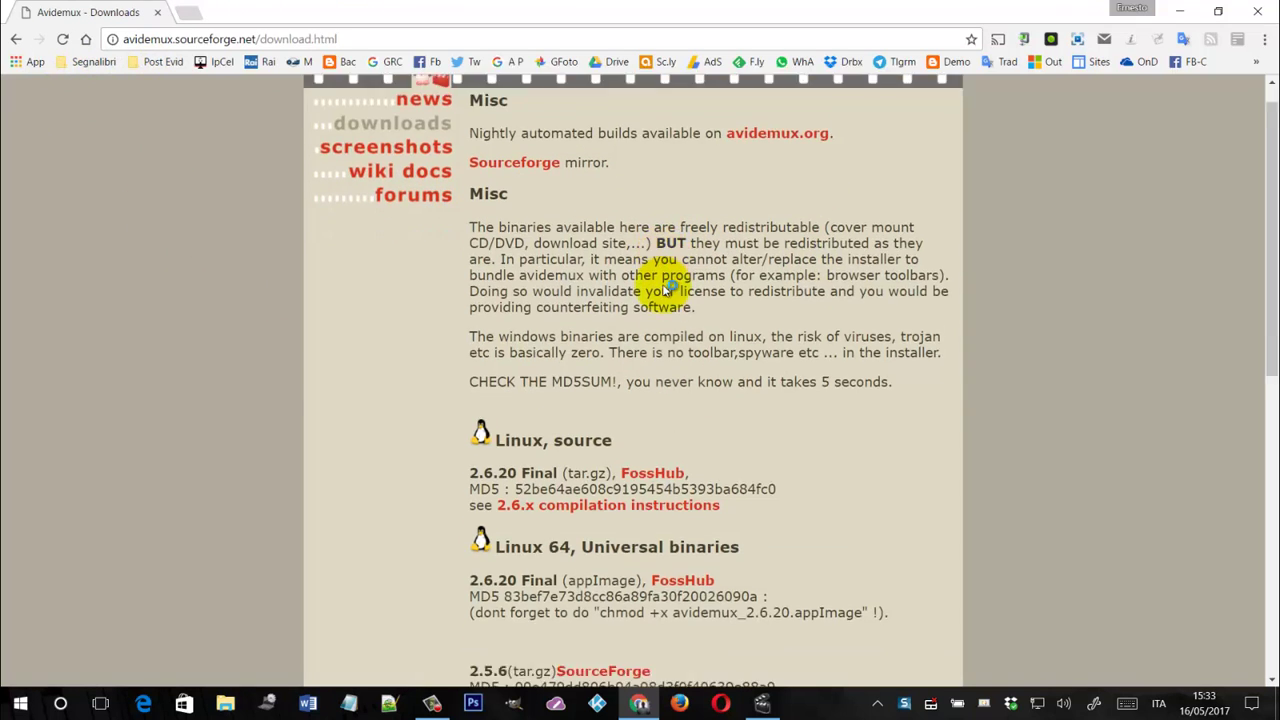
{"action": "scroll", "coordinate": [624, 425], "scroll_direction": "down", "scroll_amount": 4}
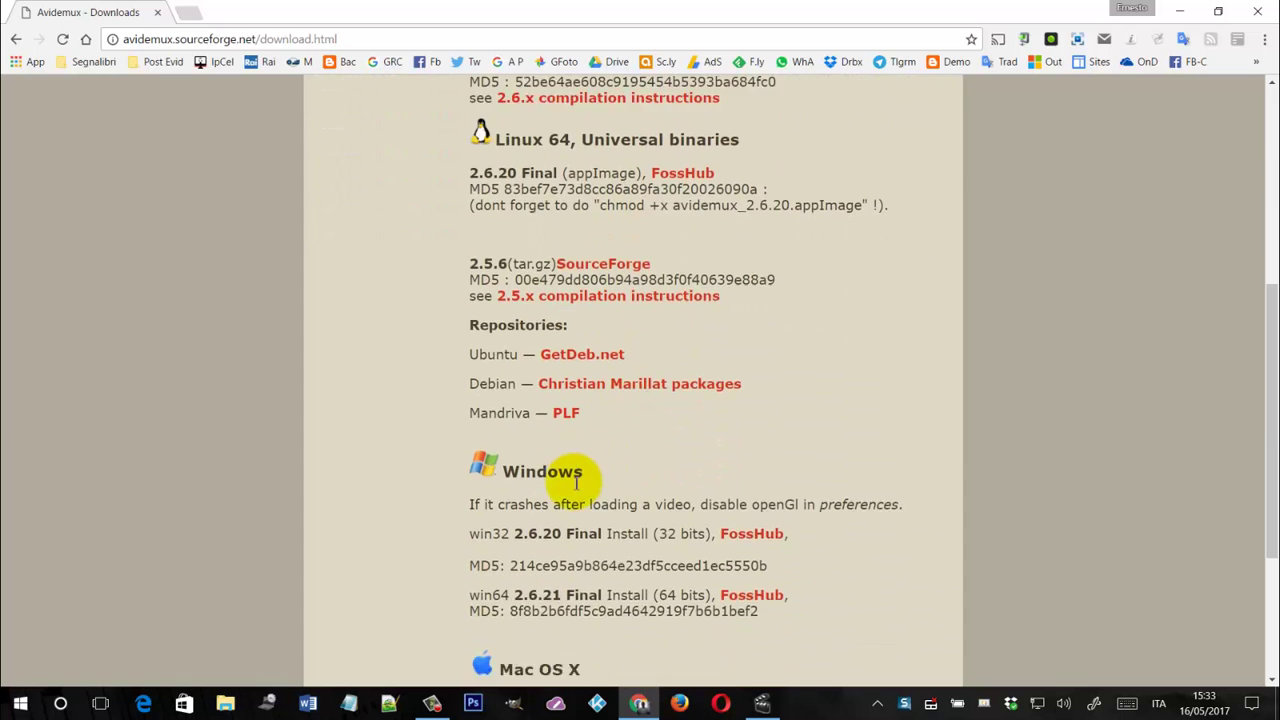
{"action": "scroll", "coordinate": [648, 480], "scroll_direction": "up", "scroll_amount": 4}
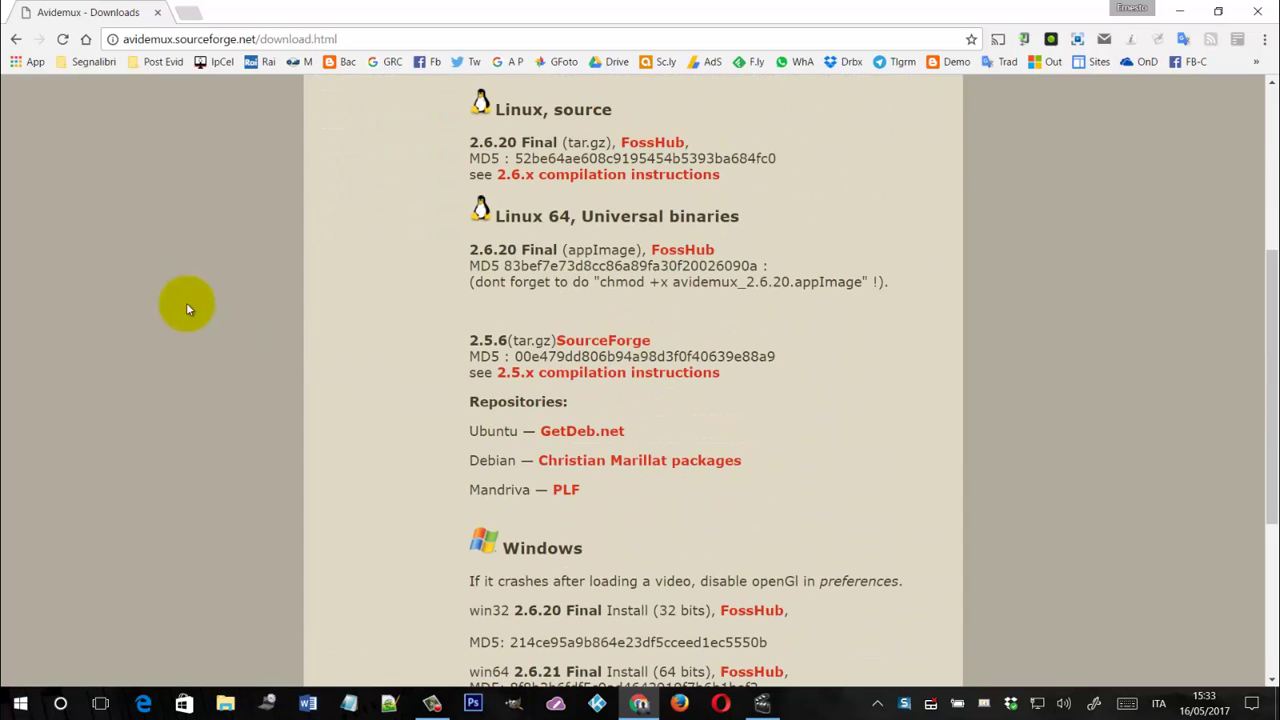
Step: Switch back to Avidemux and open video-prova.mp4 from the Download folder
{"action": "left_click", "coordinate": [770, 706]}
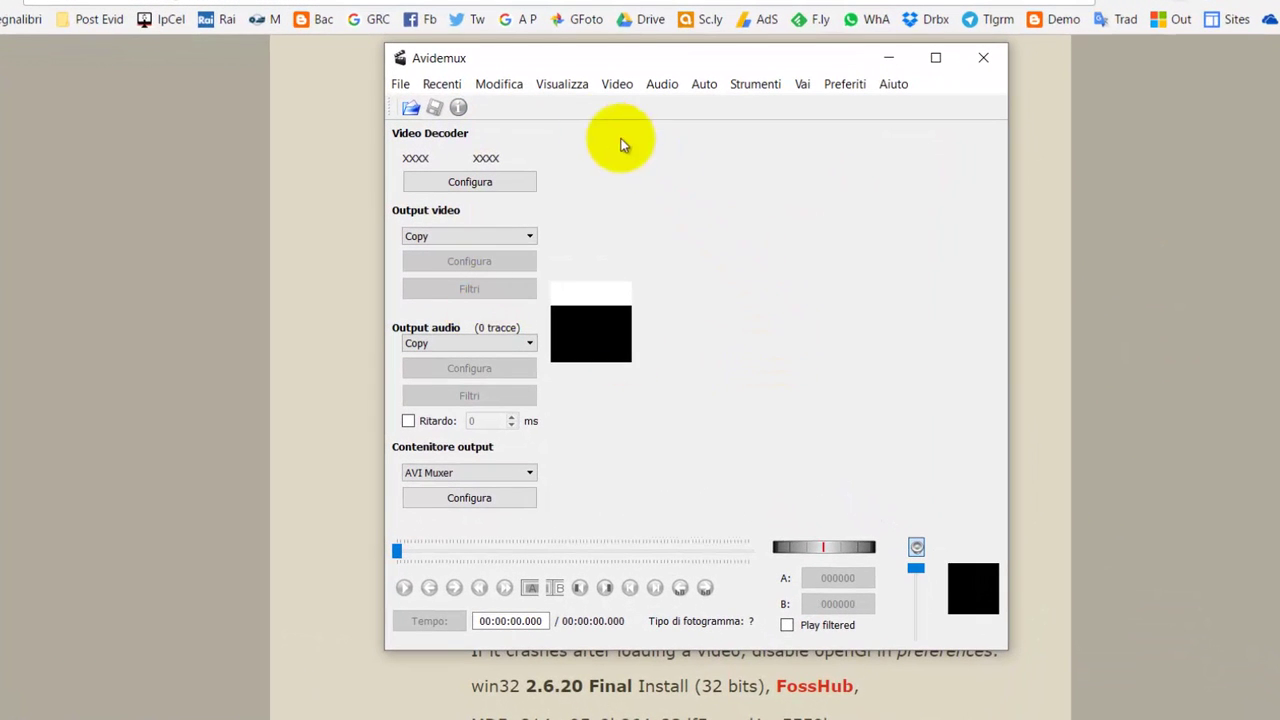
{"action": "left_click", "coordinate": [399, 86]}
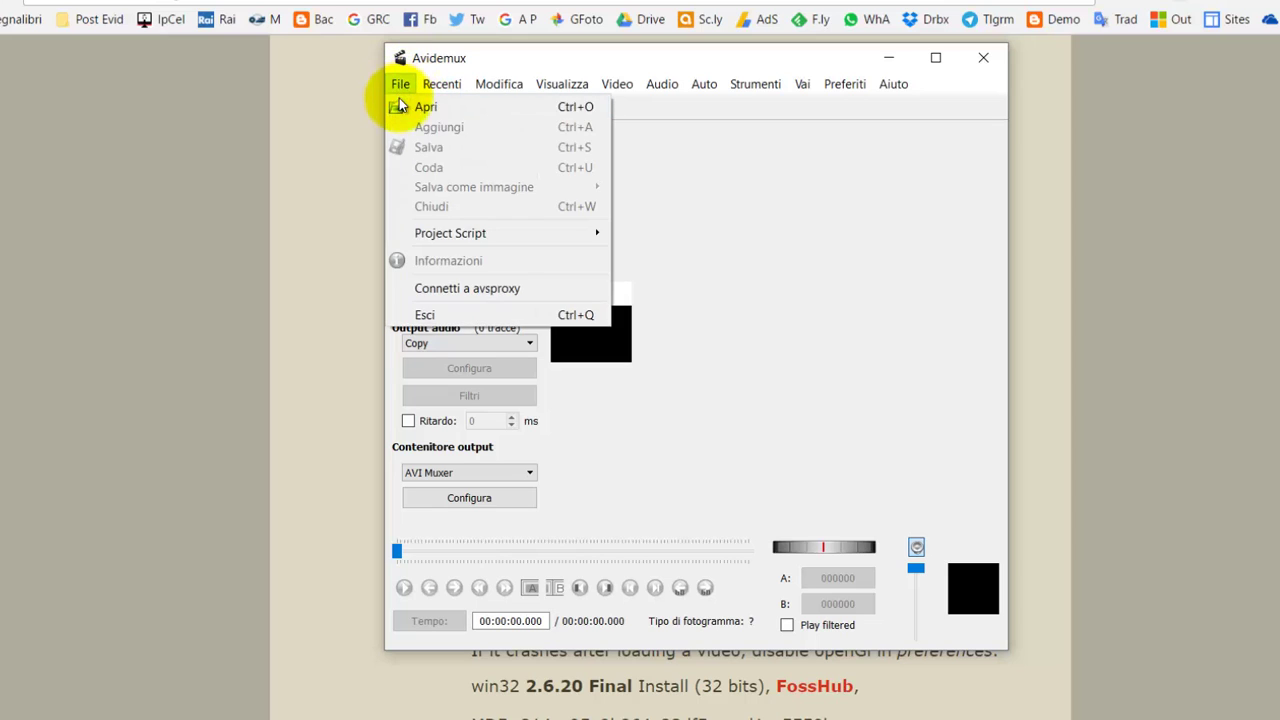
{"action": "left_click", "coordinate": [421, 110]}
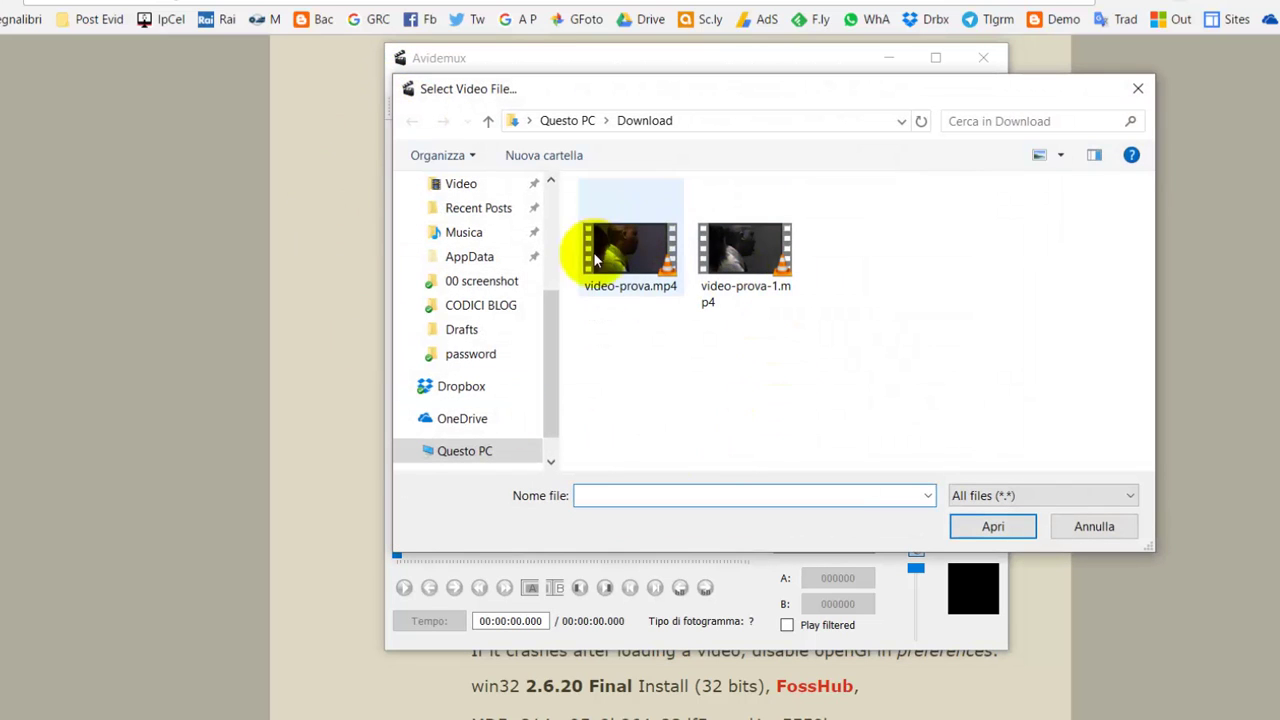
{"action": "left_click", "coordinate": [629, 265]}
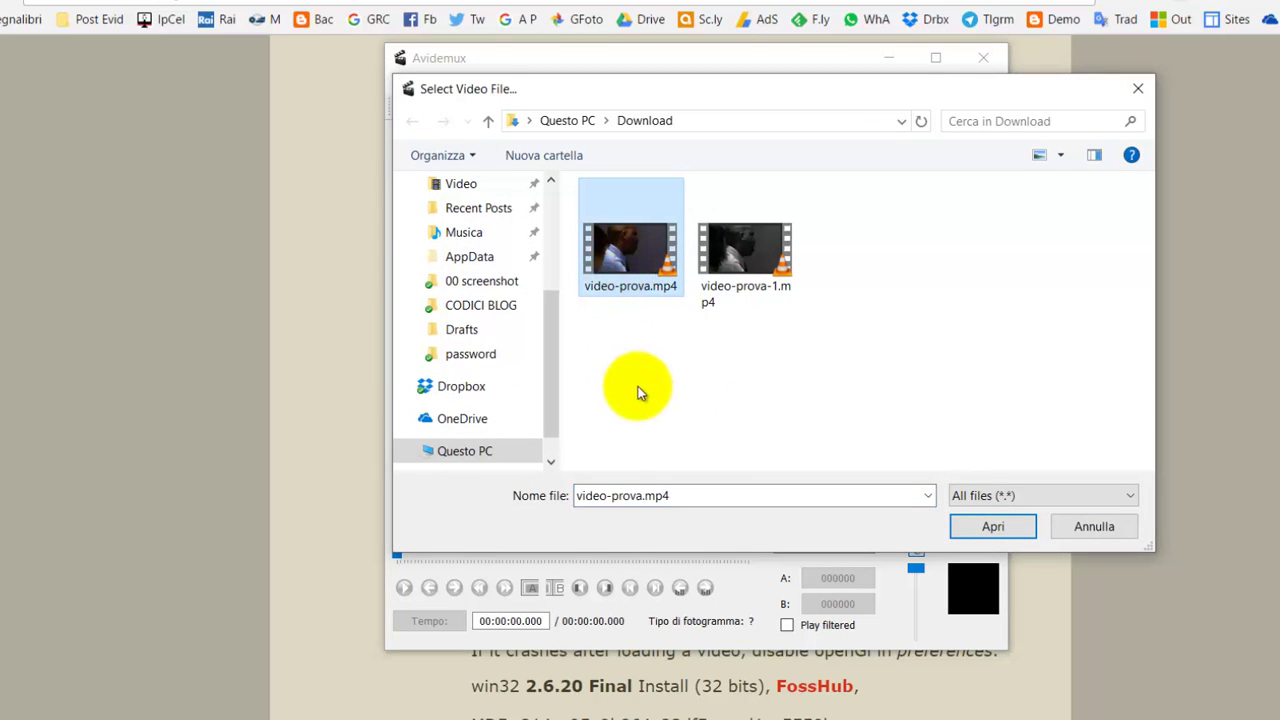
{"action": "left_click", "coordinate": [994, 528]}
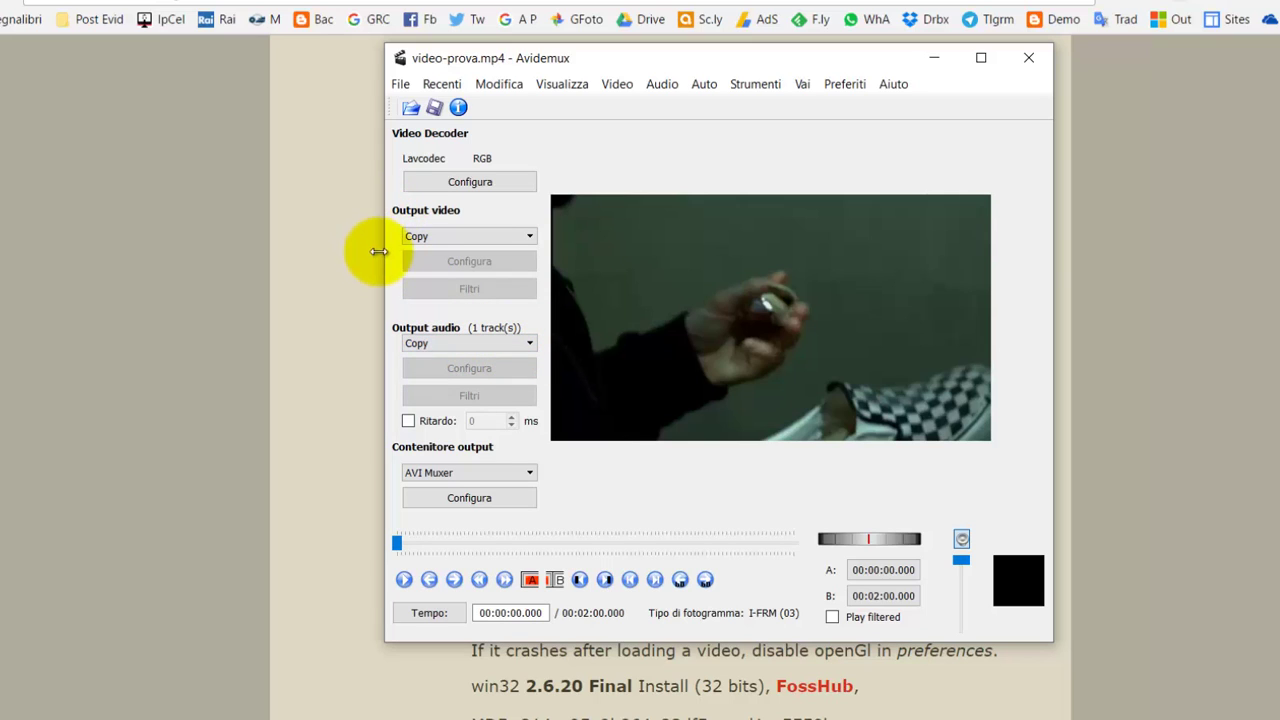
Step: Set the video output codec to Mpeg4 ASP (ff) and add the GreyScale colour filter to the active video filters
{"action": "left_click", "coordinate": [529, 236]}
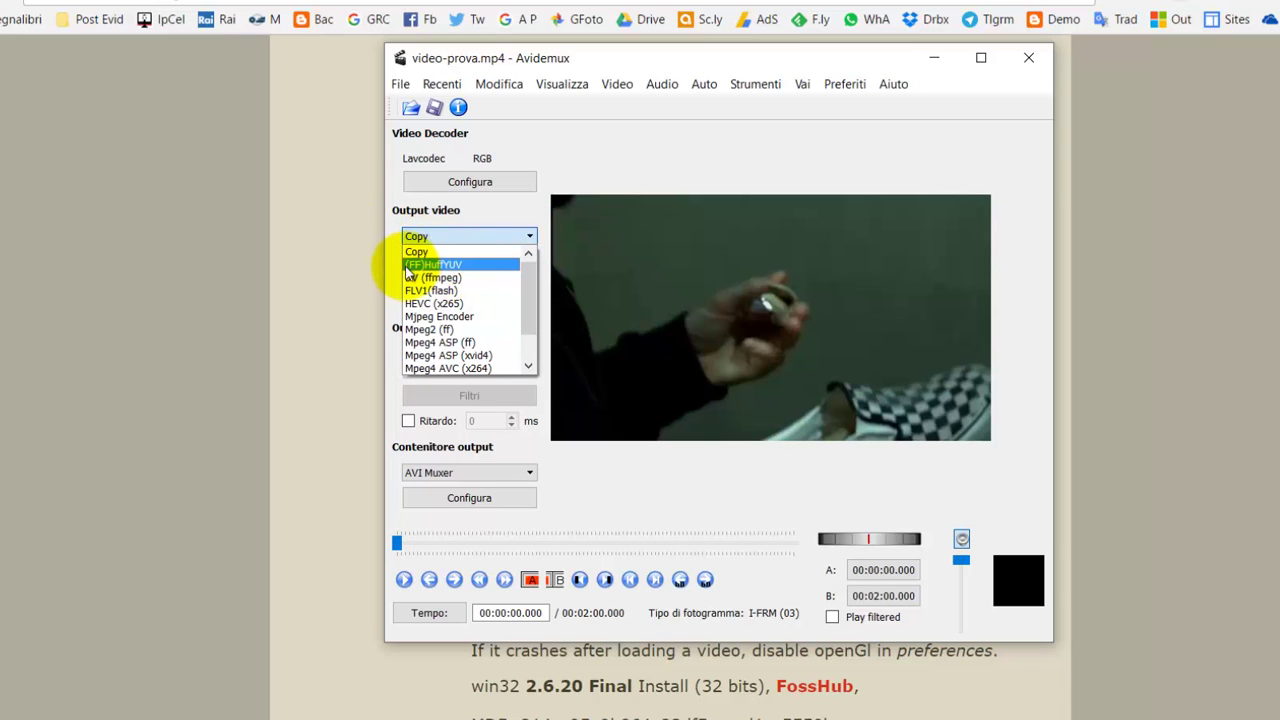
{"action": "left_click", "coordinate": [449, 343]}
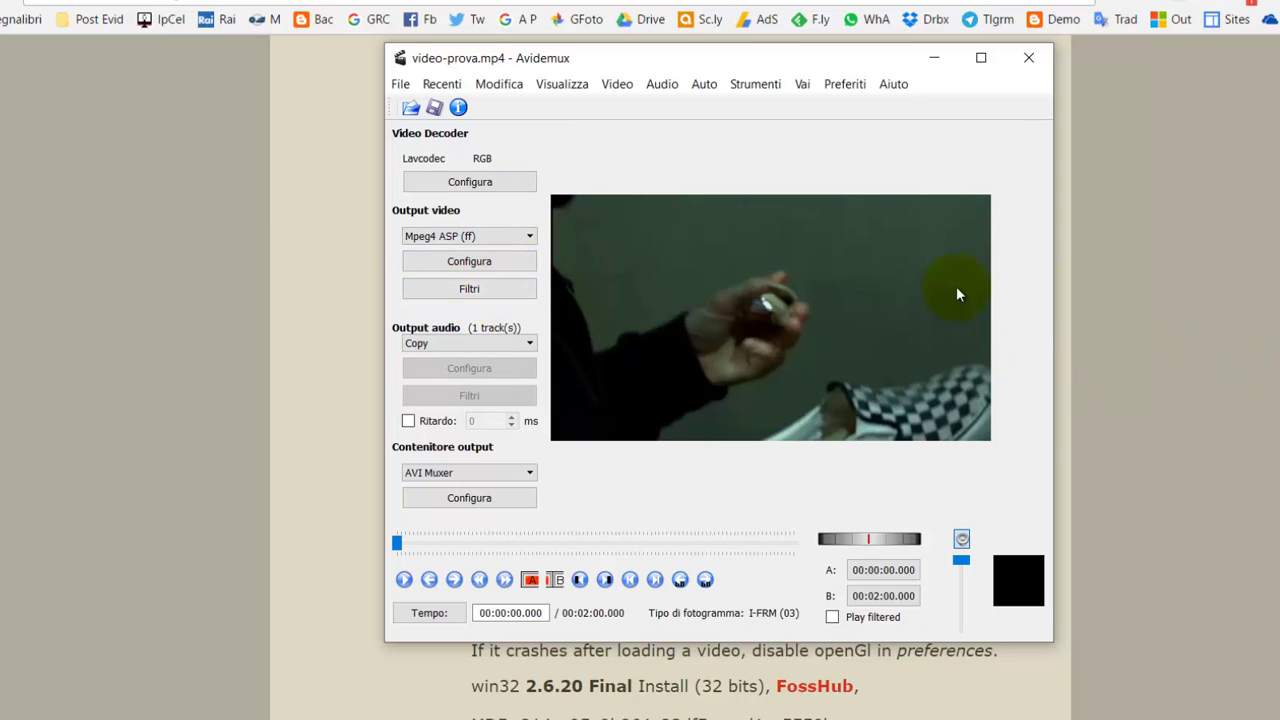
{"action": "left_click", "coordinate": [470, 288]}
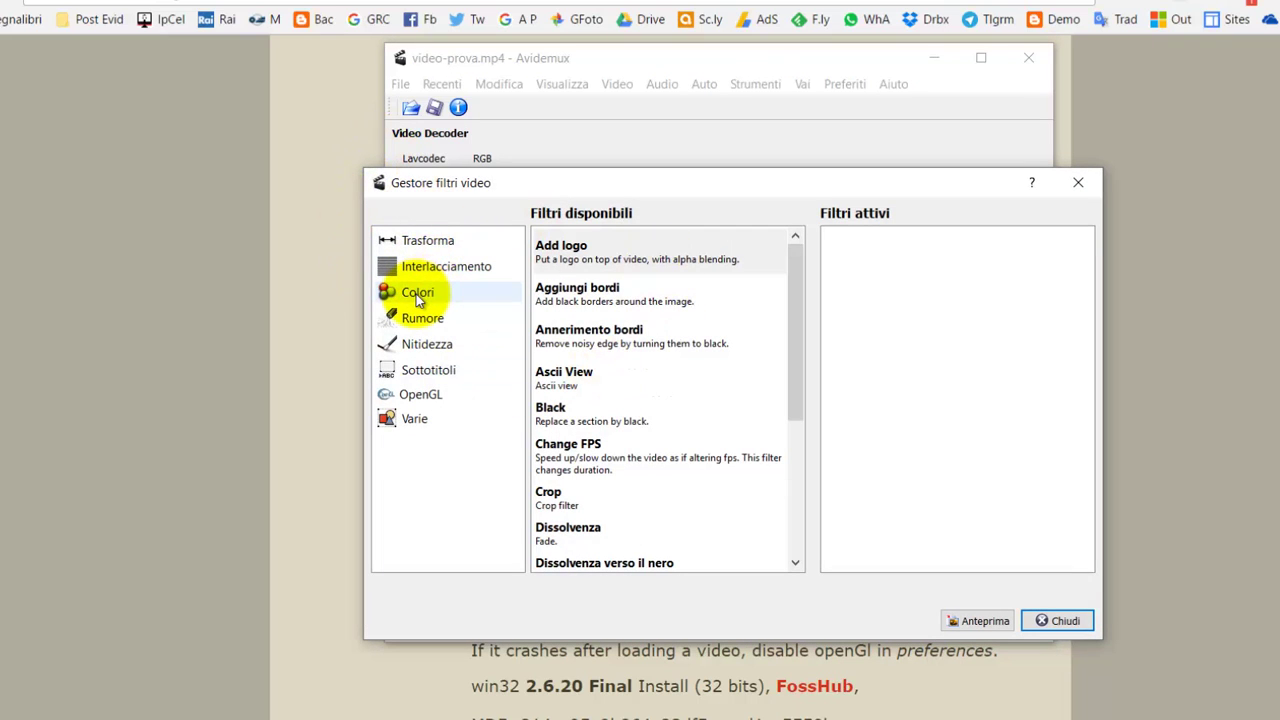
{"action": "left_click", "coordinate": [416, 293]}
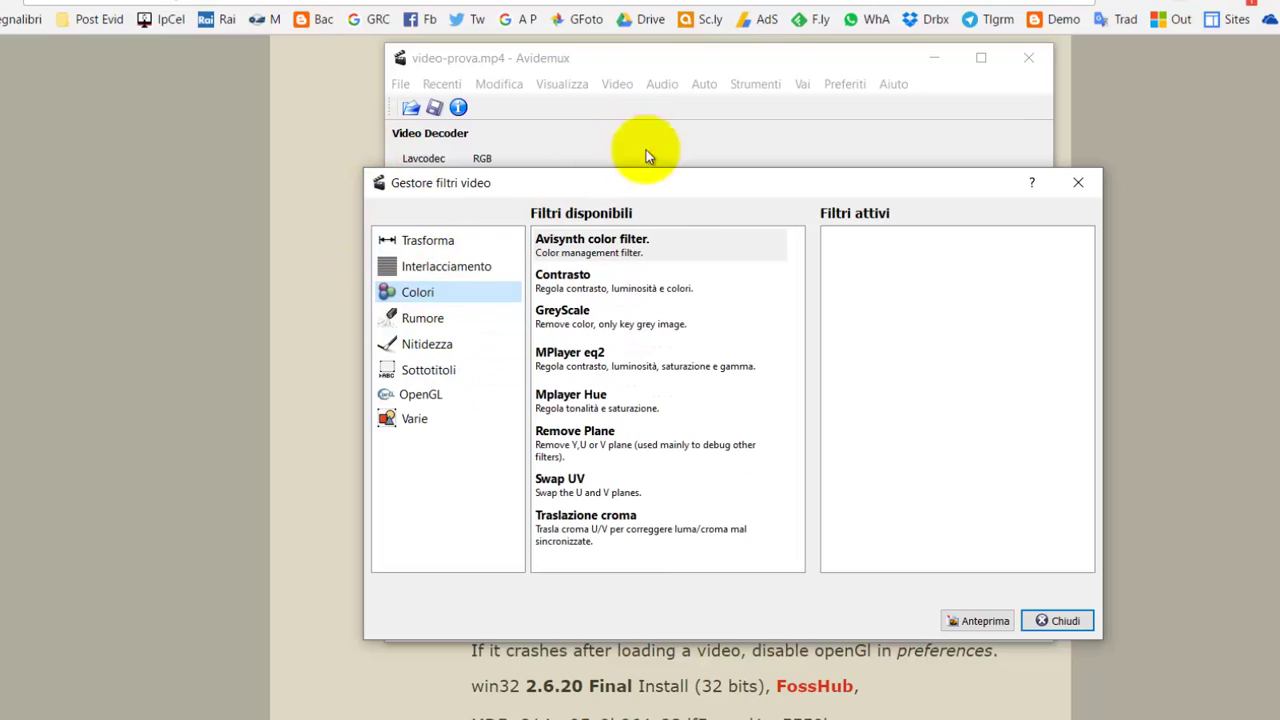
{"action": "left_click", "coordinate": [583, 317]}
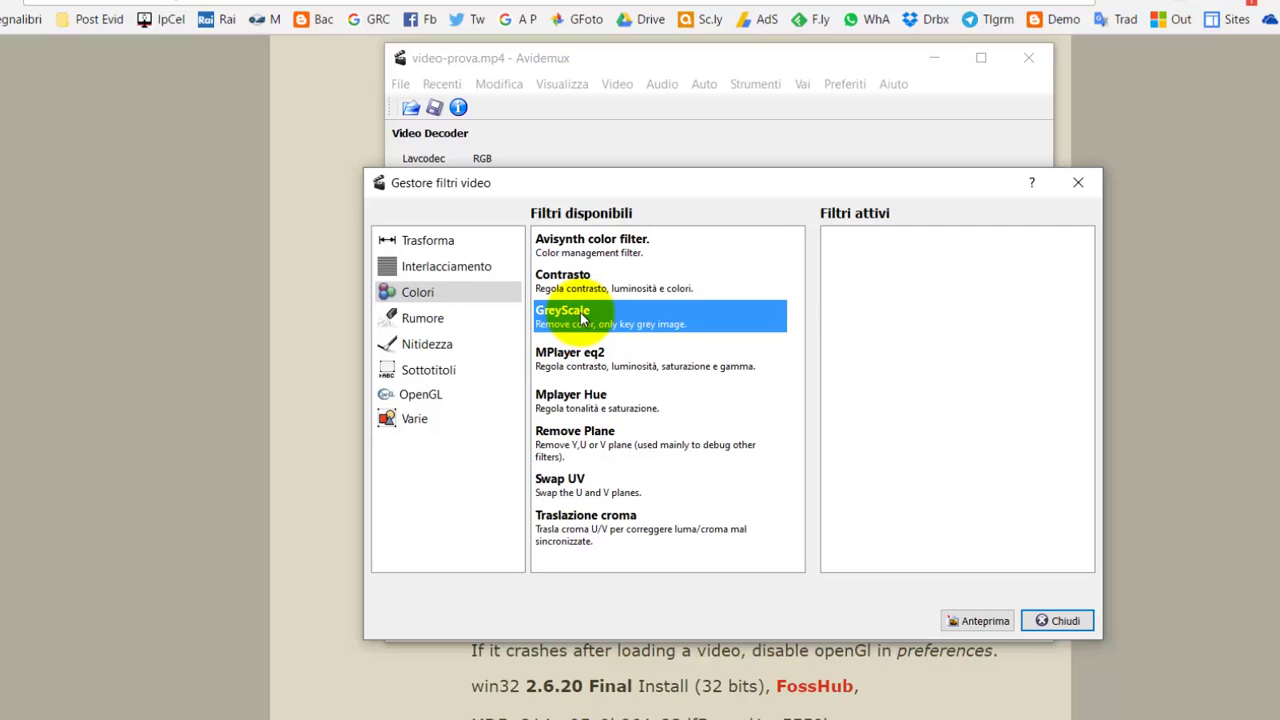
{"action": "right_click", "coordinate": [576, 314]}
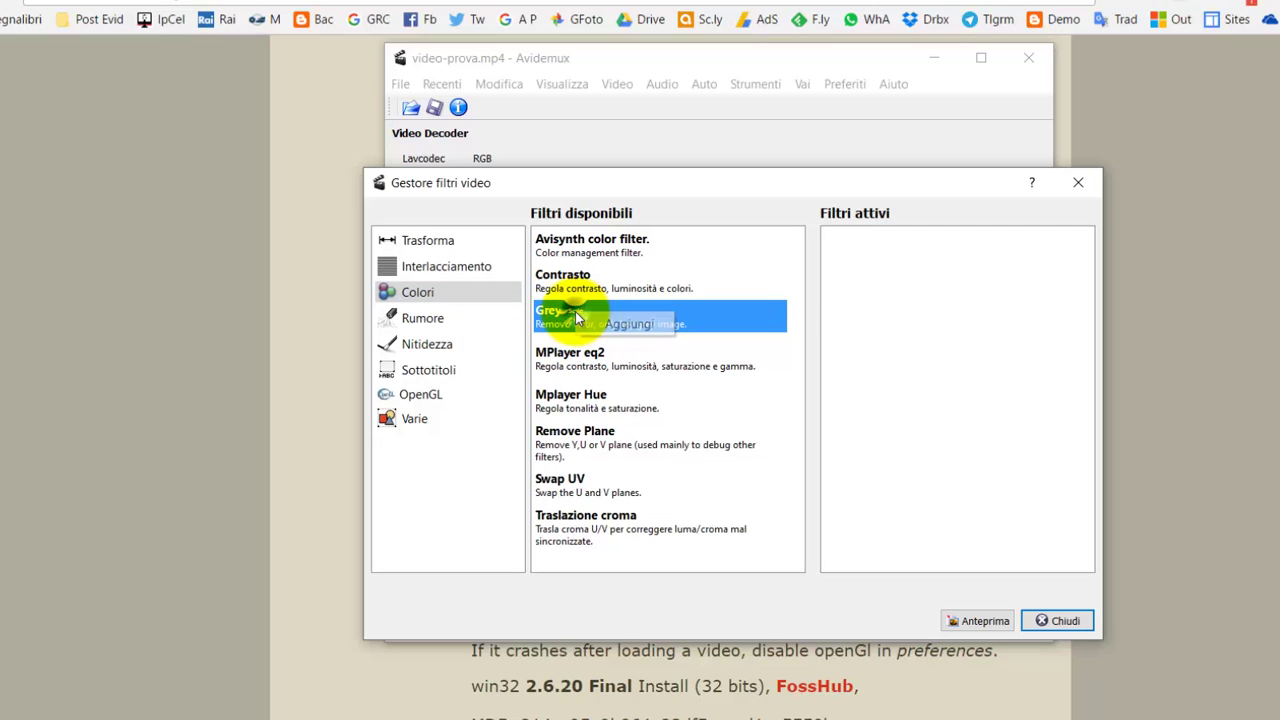
{"action": "left_click", "coordinate": [628, 324]}
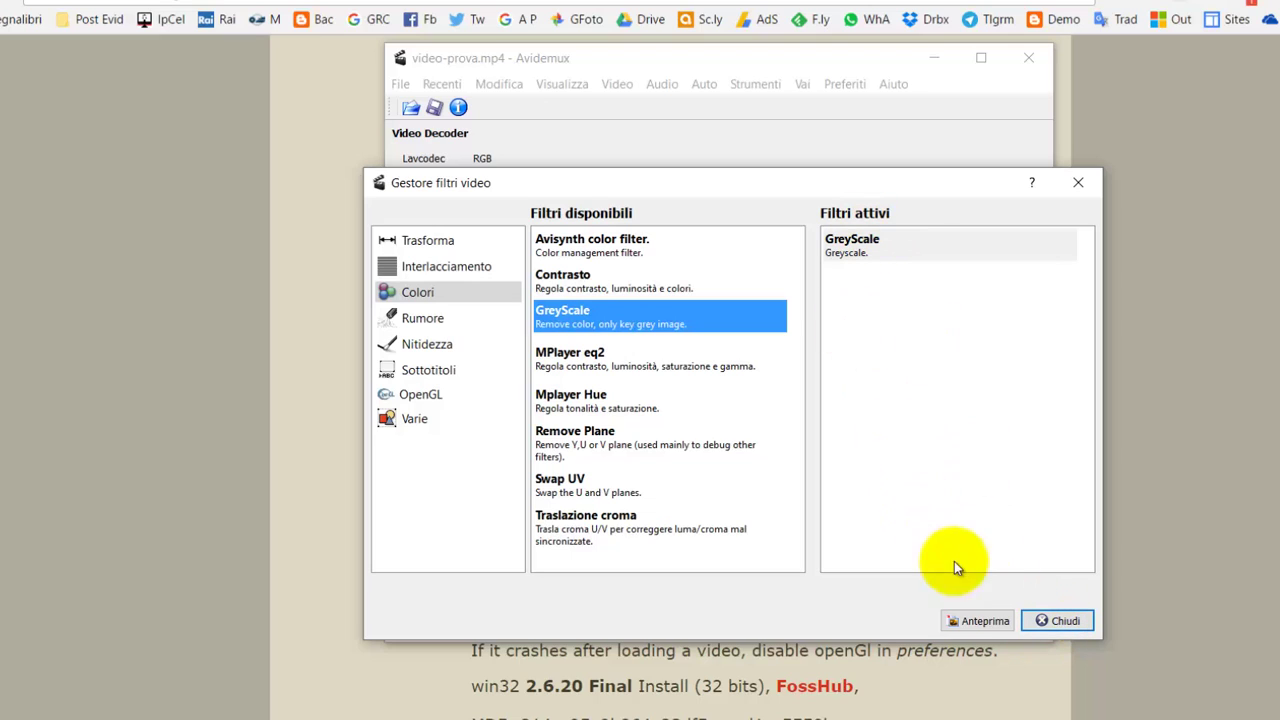
Step: Preview the GreyScale filter at several points of the video
{"action": "left_click", "coordinate": [991, 621]}
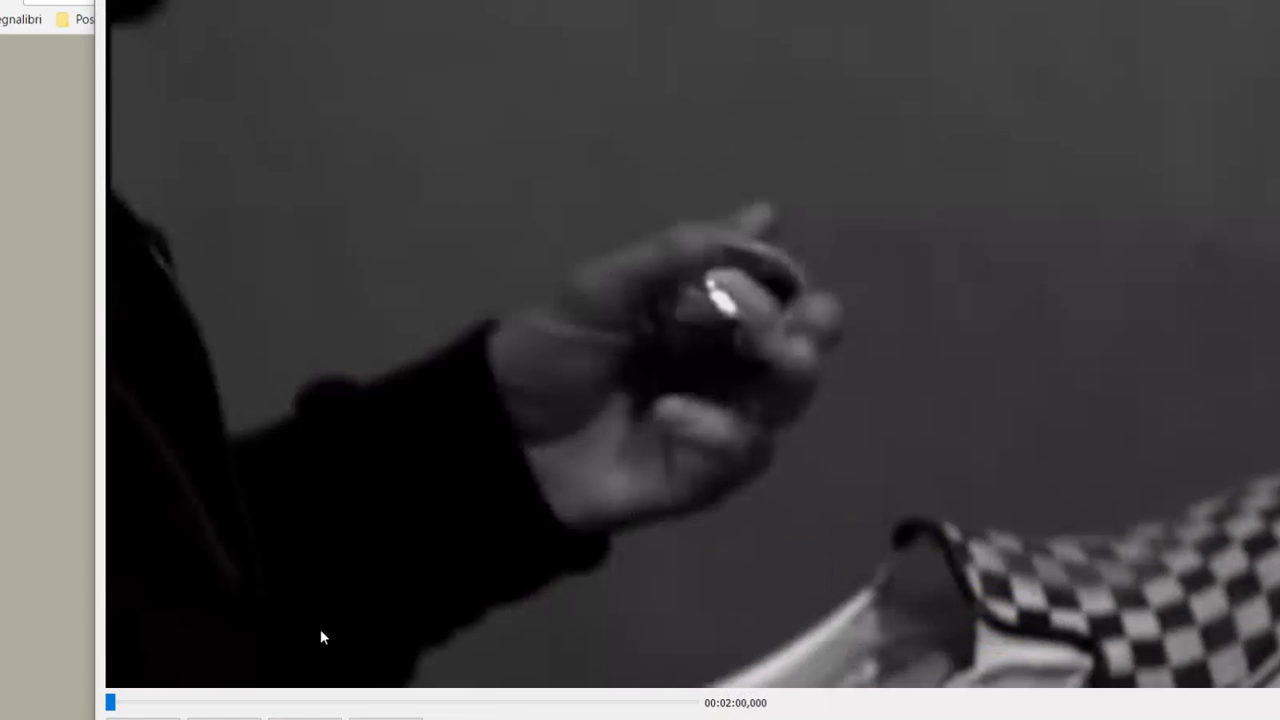
{"action": "left_click", "coordinate": [182, 703]}
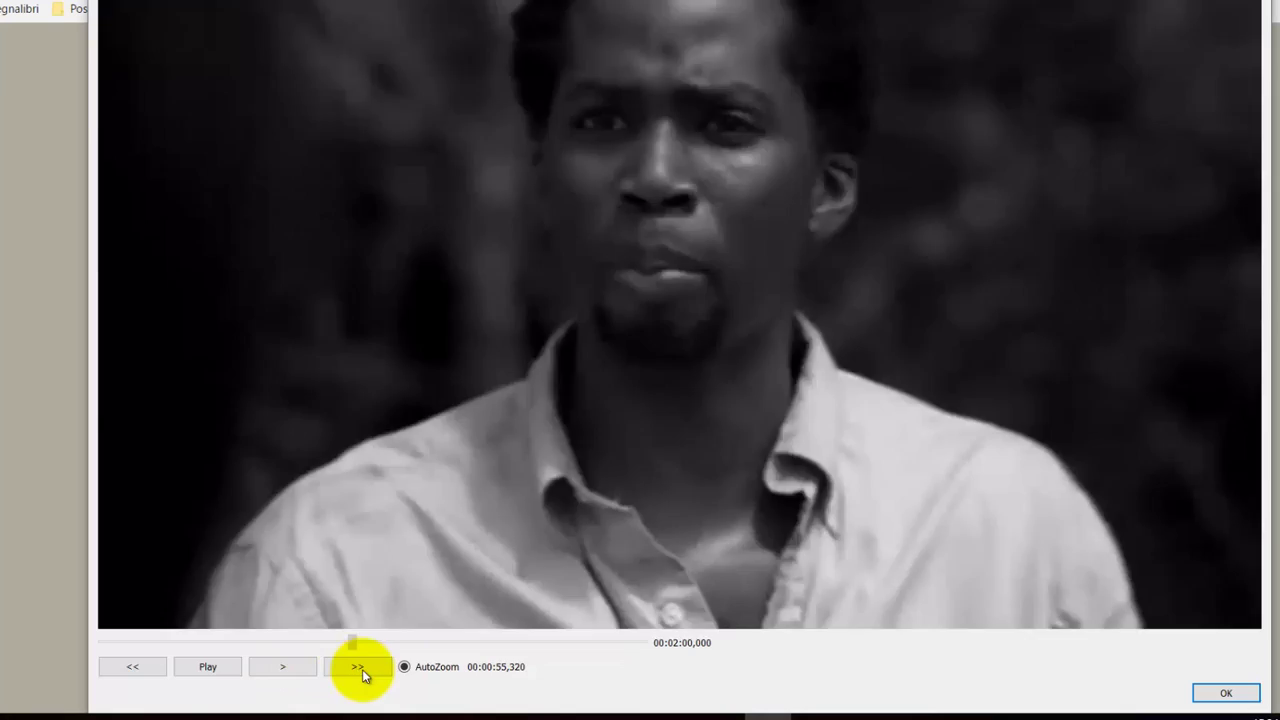
{"action": "left_click", "coordinate": [362, 669]}
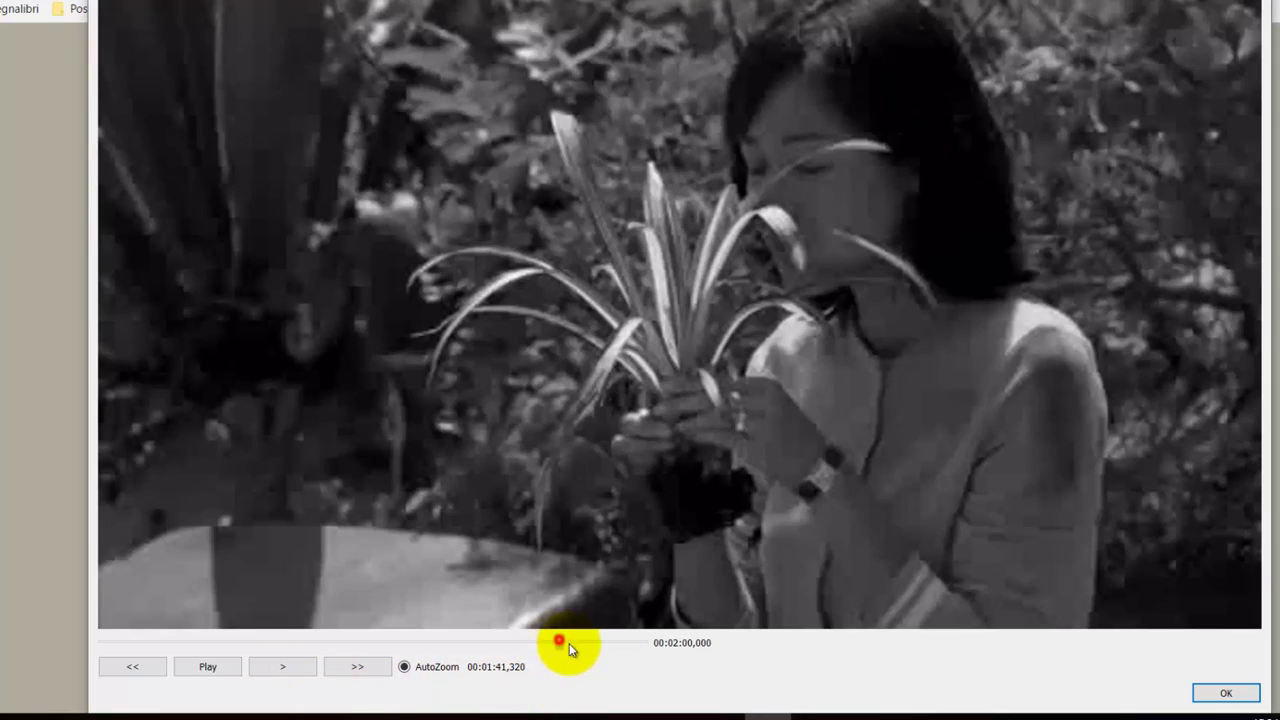
Step: Finish the GreyScale preview, close the video filter manager, and save the filtered video as video-prova2.avi in the Download folder
{"action": "left_click_drag", "start_coordinate": [569, 643], "coordinate": [581, 643]}
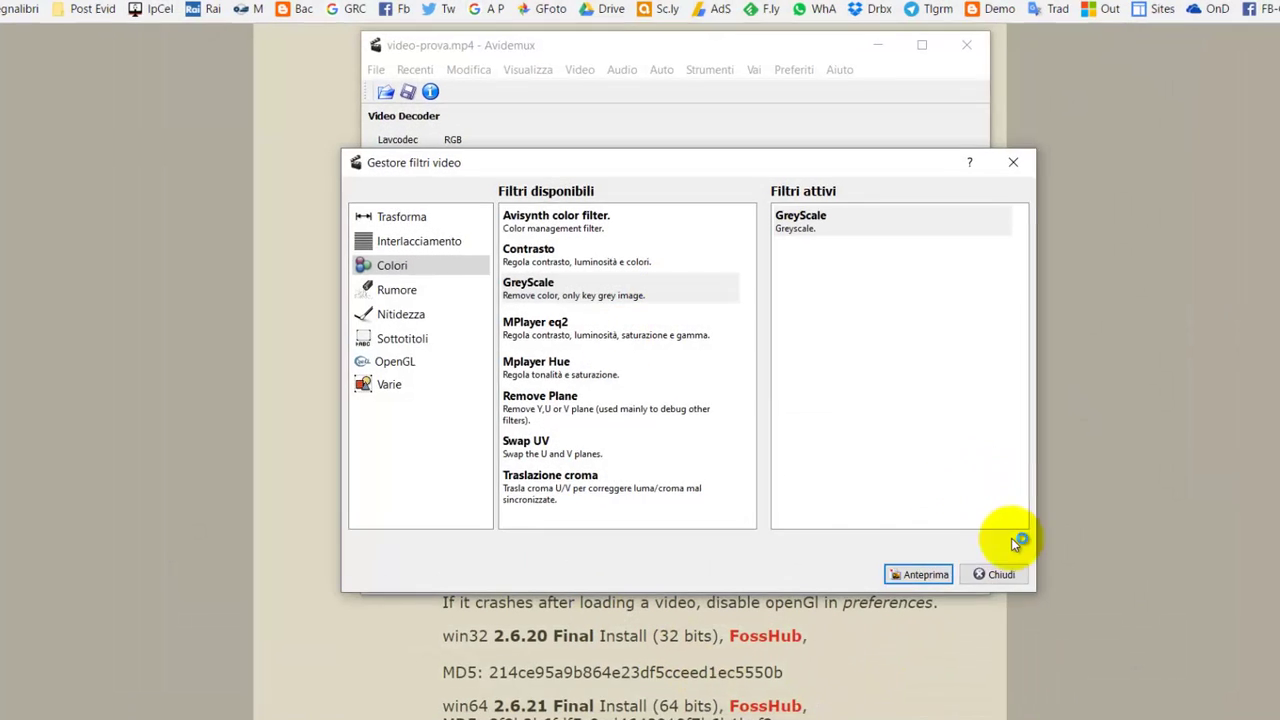
{"action": "left_click", "coordinate": [995, 574]}
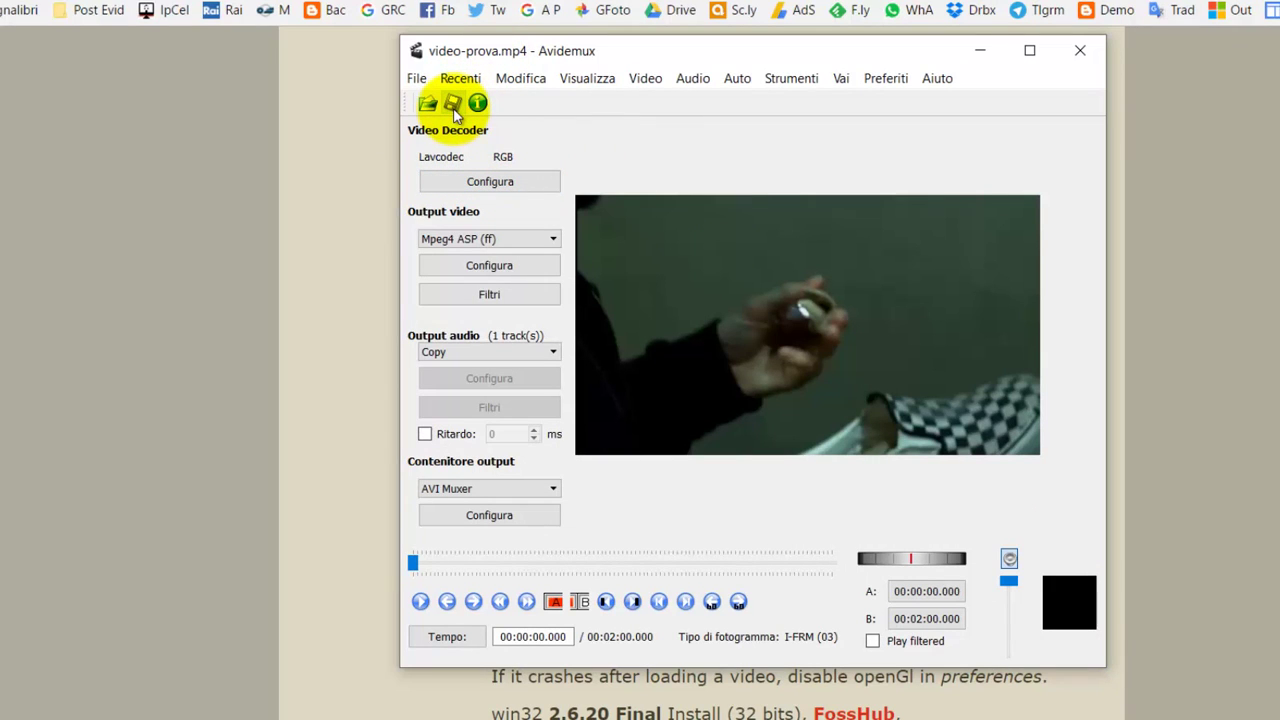
{"action": "left_click", "coordinate": [416, 78]}
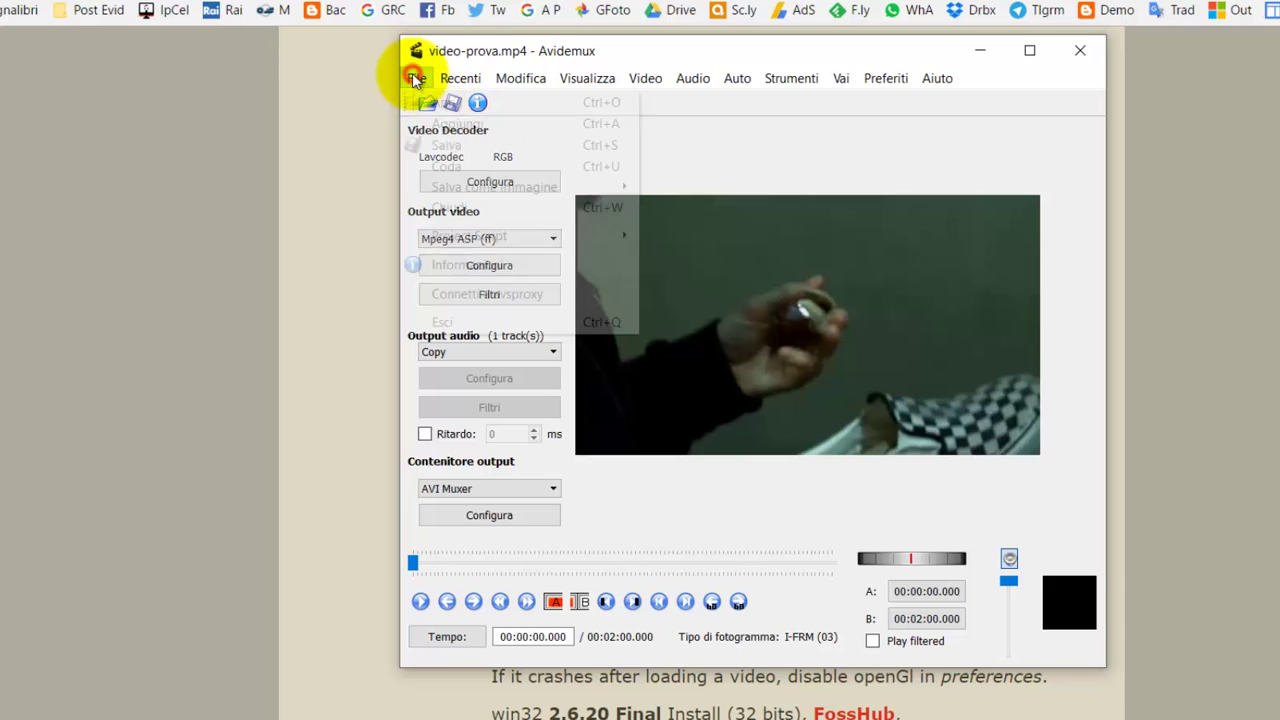
{"action": "left_click", "coordinate": [444, 150]}
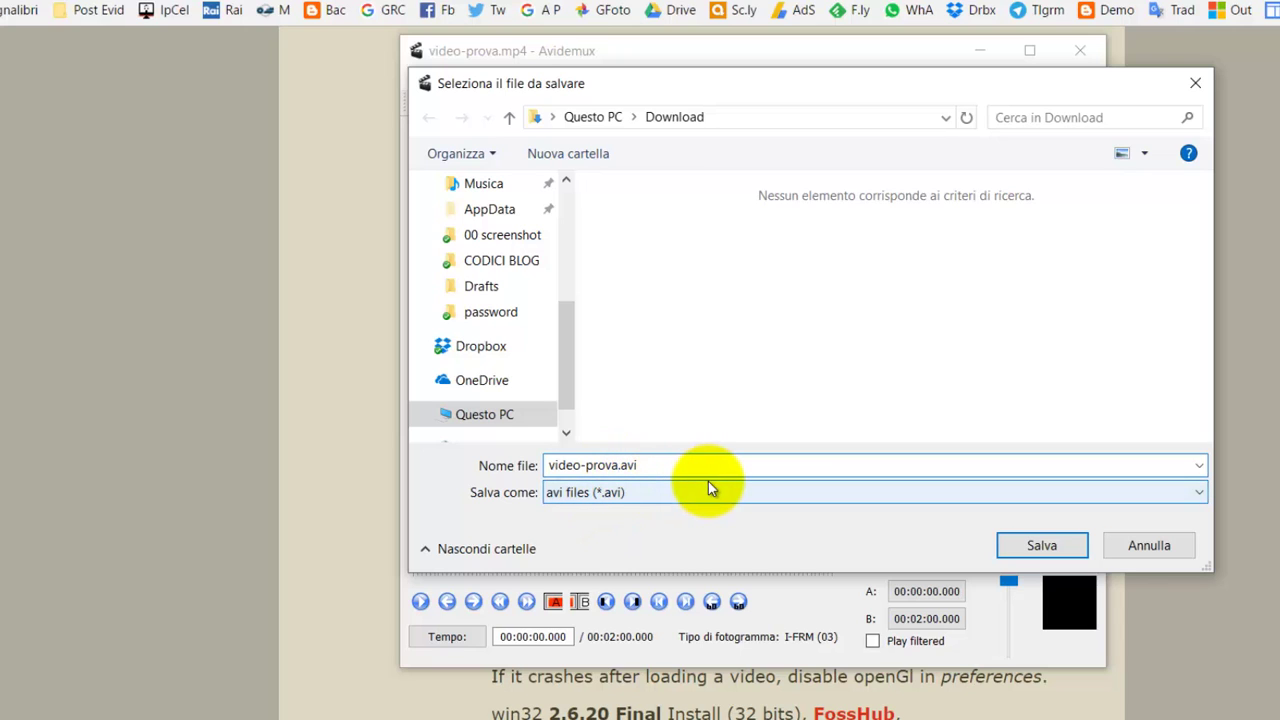
{"action": "type", "text": "2"}
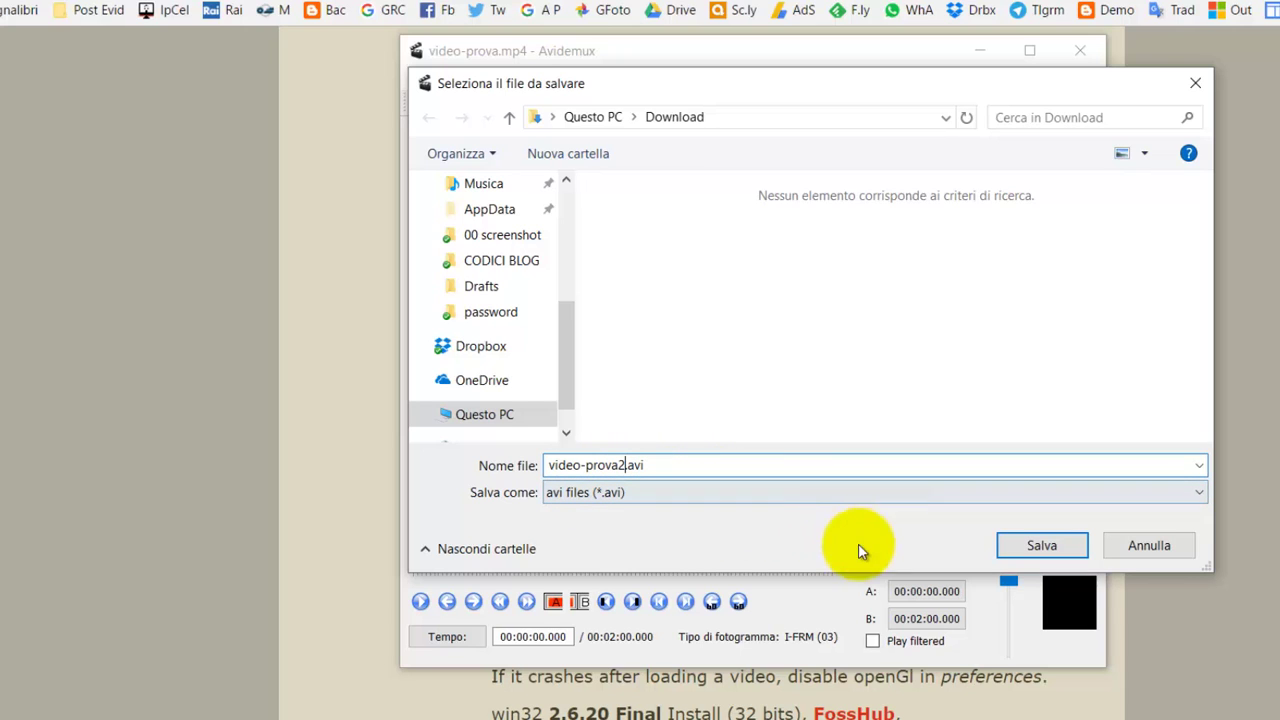
{"action": "left_click", "coordinate": [1041, 546]}
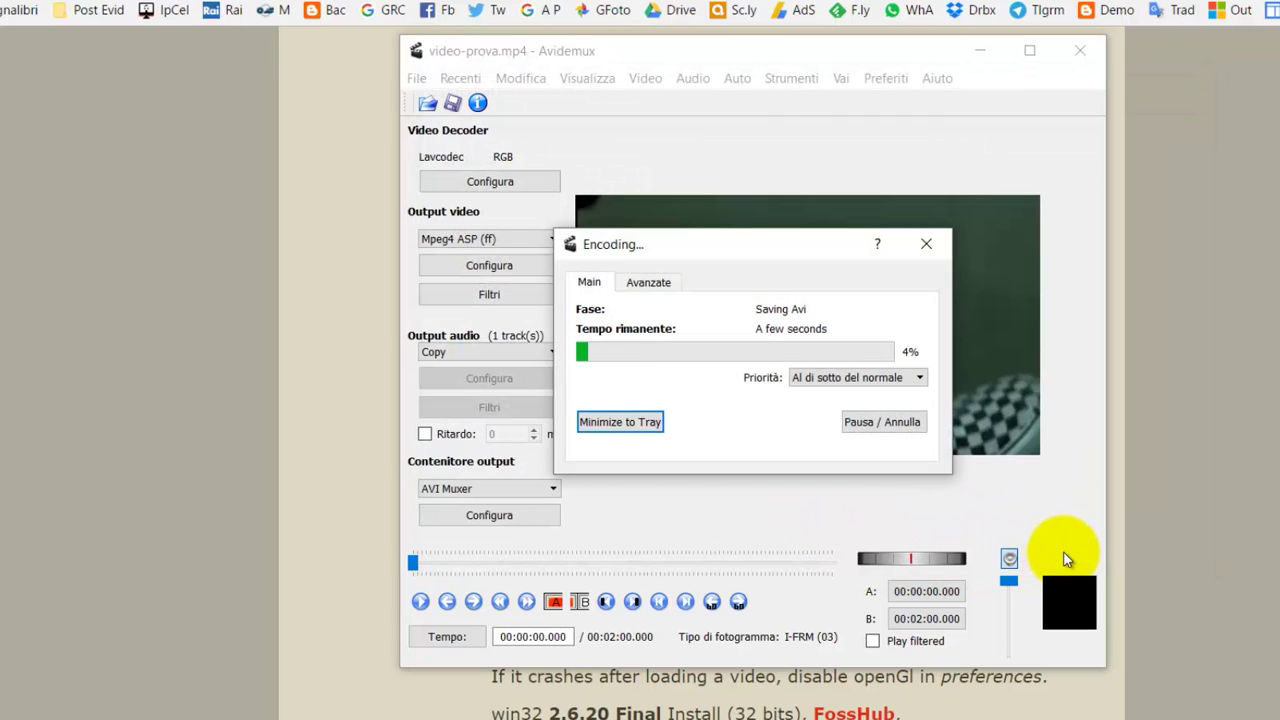
Step: Check the advanced encoding details, return to the main progress view, and dismiss the completion message once the encoding ends
{"action": "left_click", "coordinate": [648, 282]}
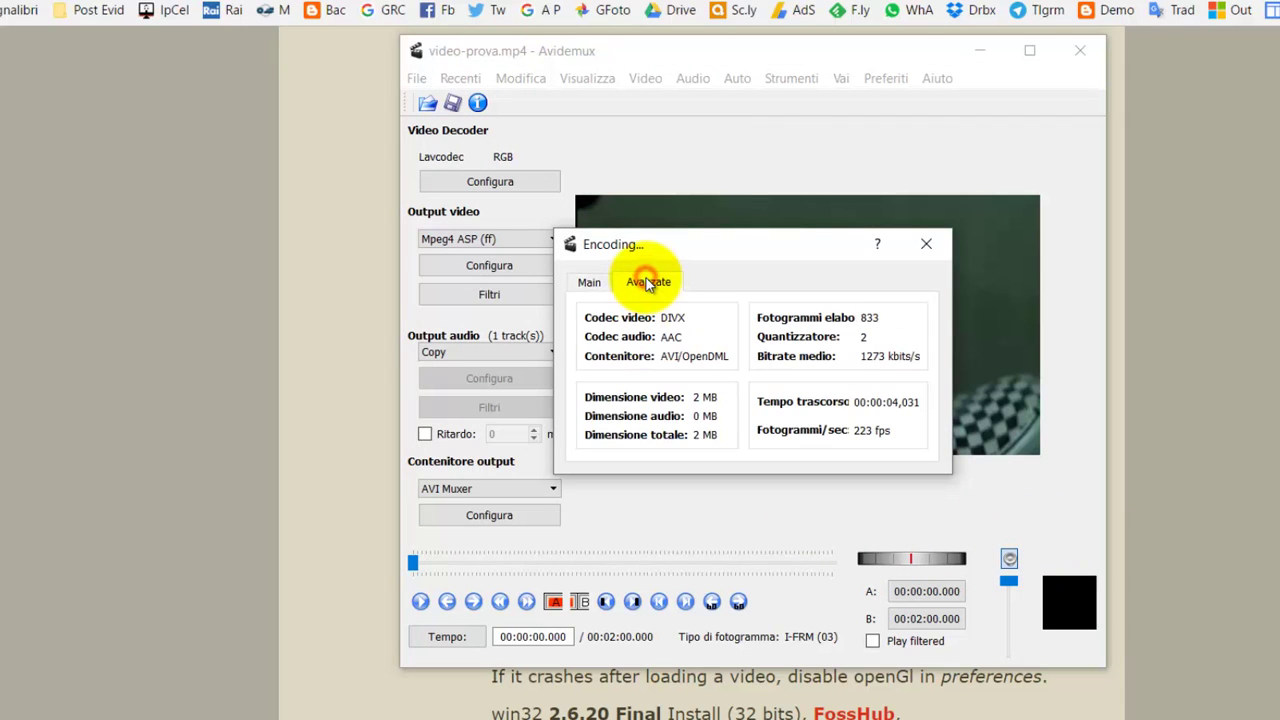
{"action": "left_click", "coordinate": [594, 282]}
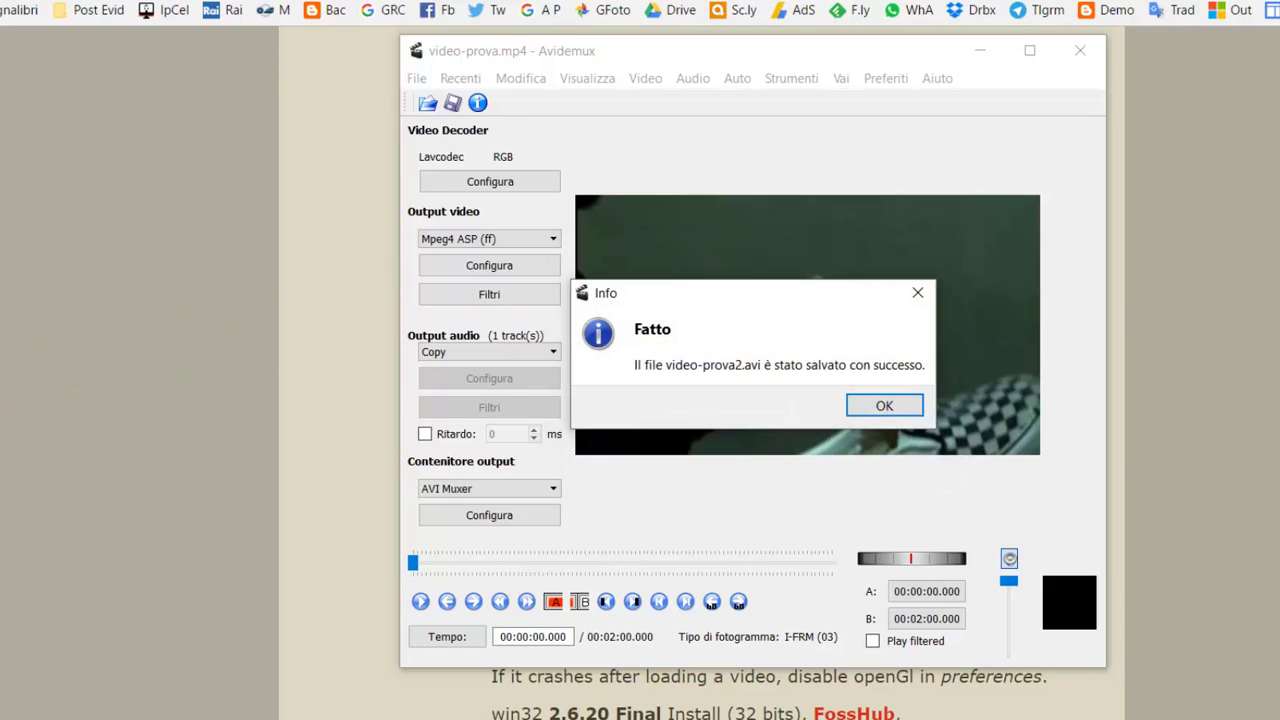
{"action": "left_click", "coordinate": [886, 406]}
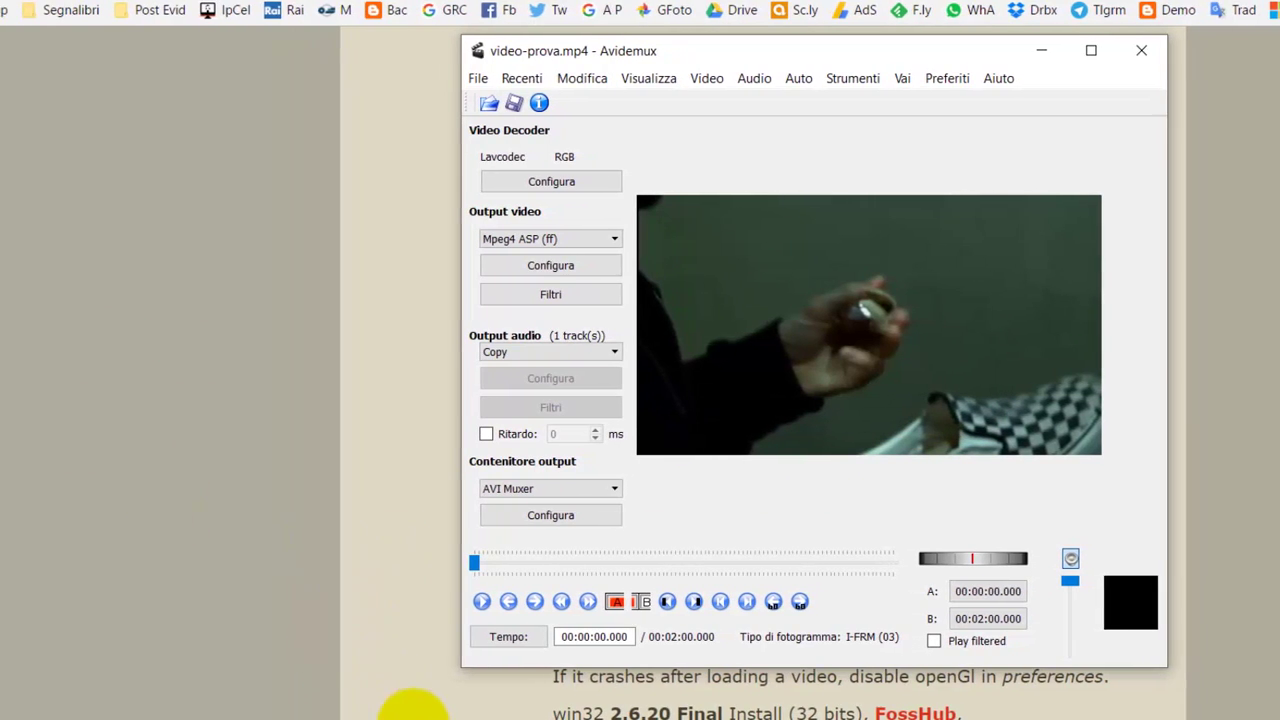
Step: Open the Download folder in File Explorer, play video-prova2.avi in VLC skipping ahead in it, and close both the player and the folder
{"action": "key", "text": "super+e"}
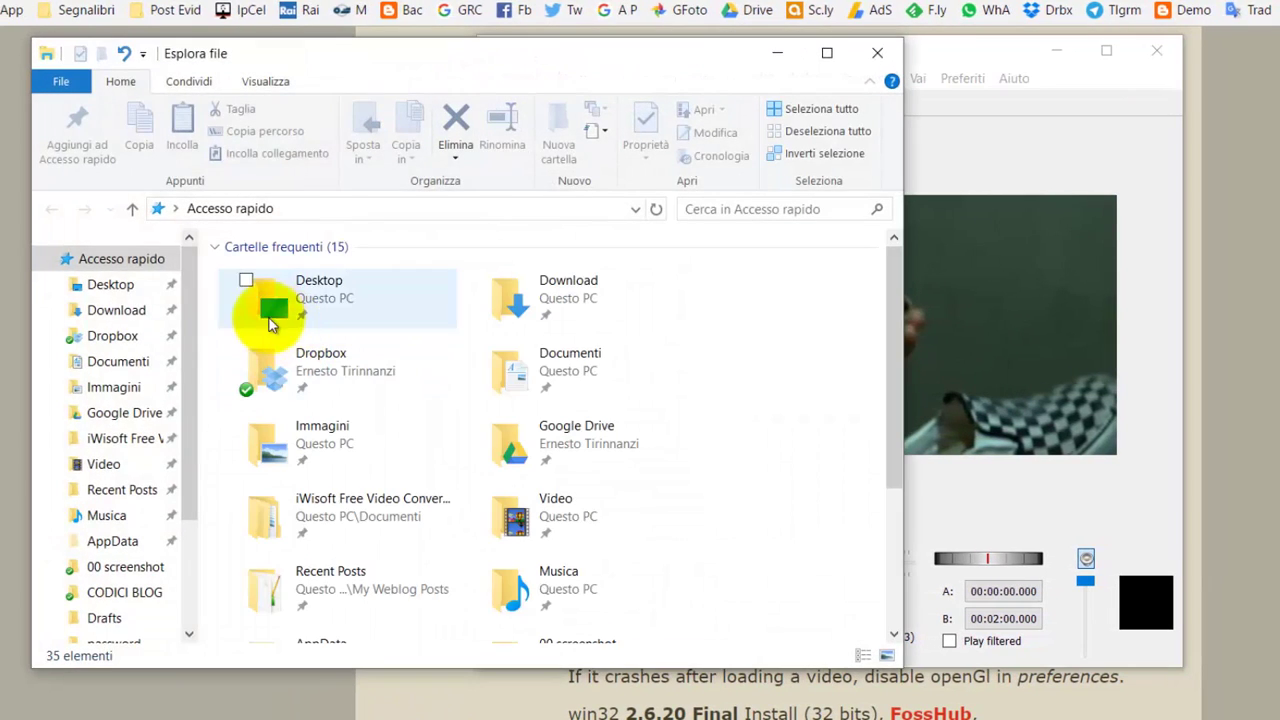
{"action": "left_click", "coordinate": [107, 314]}
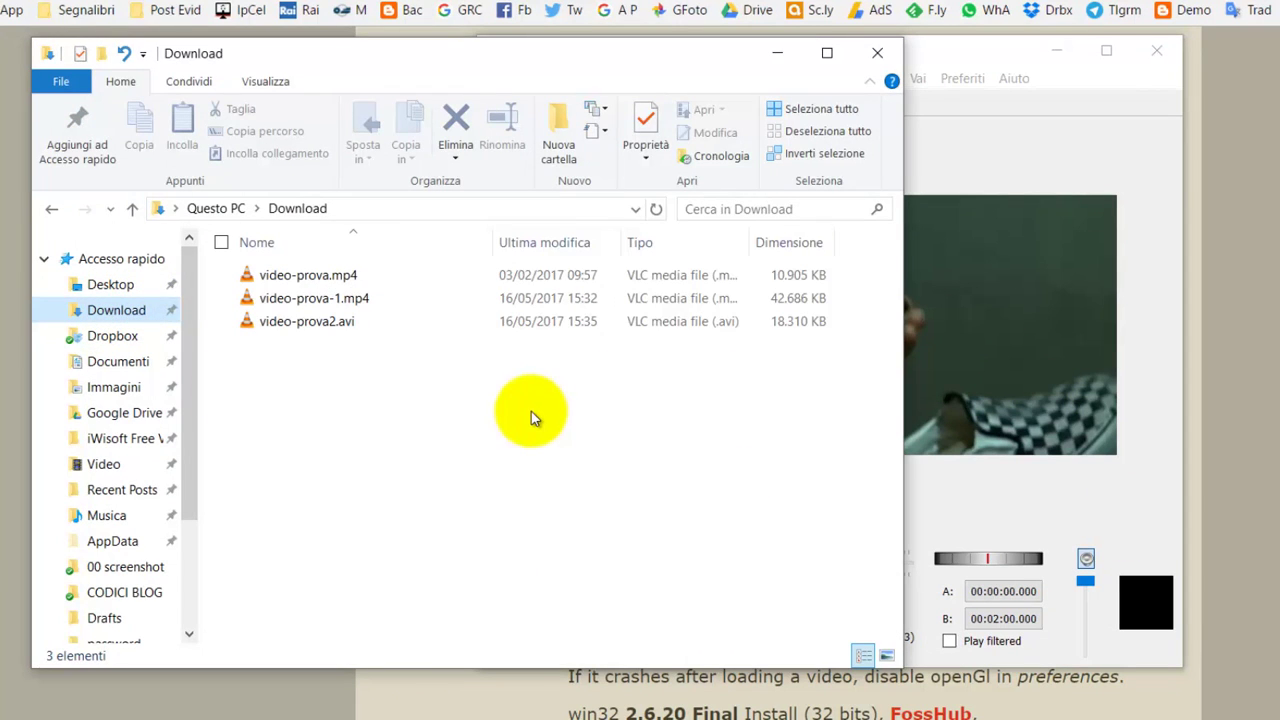
{"action": "left_click", "coordinate": [529, 414]}
{"action": "left_click", "coordinate": [338, 321]}
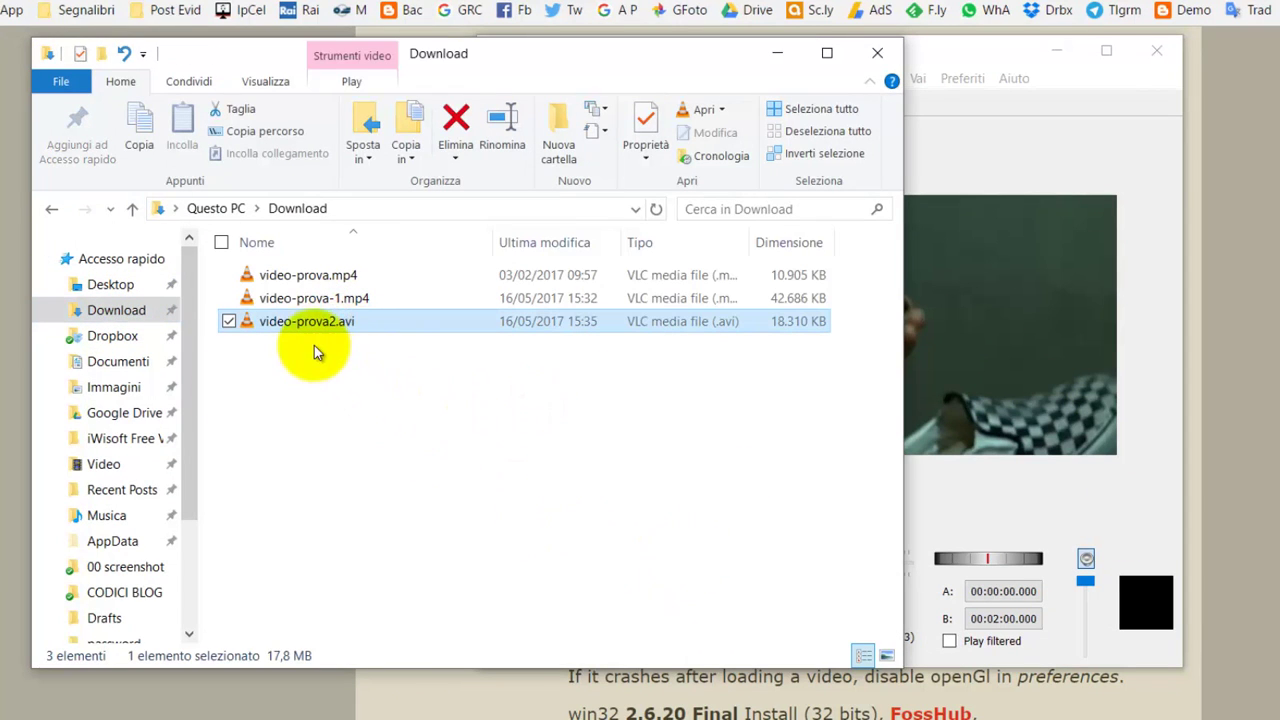
{"action": "double_click", "coordinate": [331, 328]}
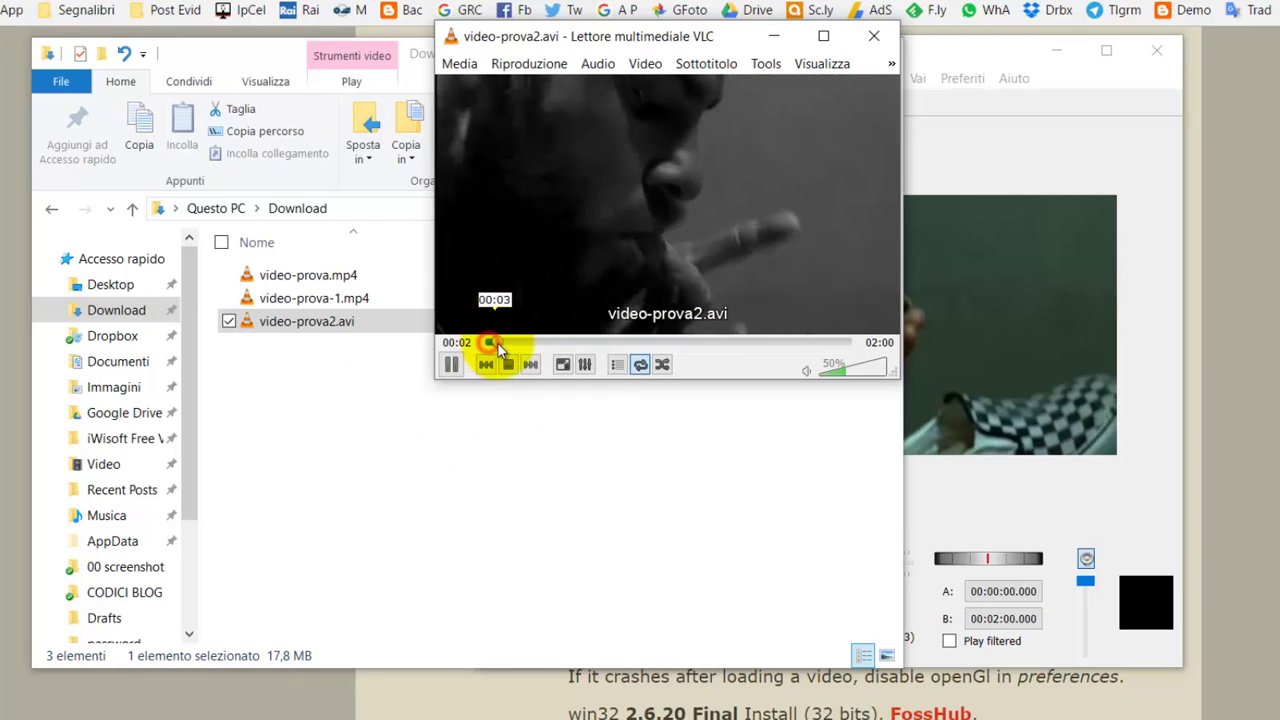
{"action": "left_click", "coordinate": [528, 342]}
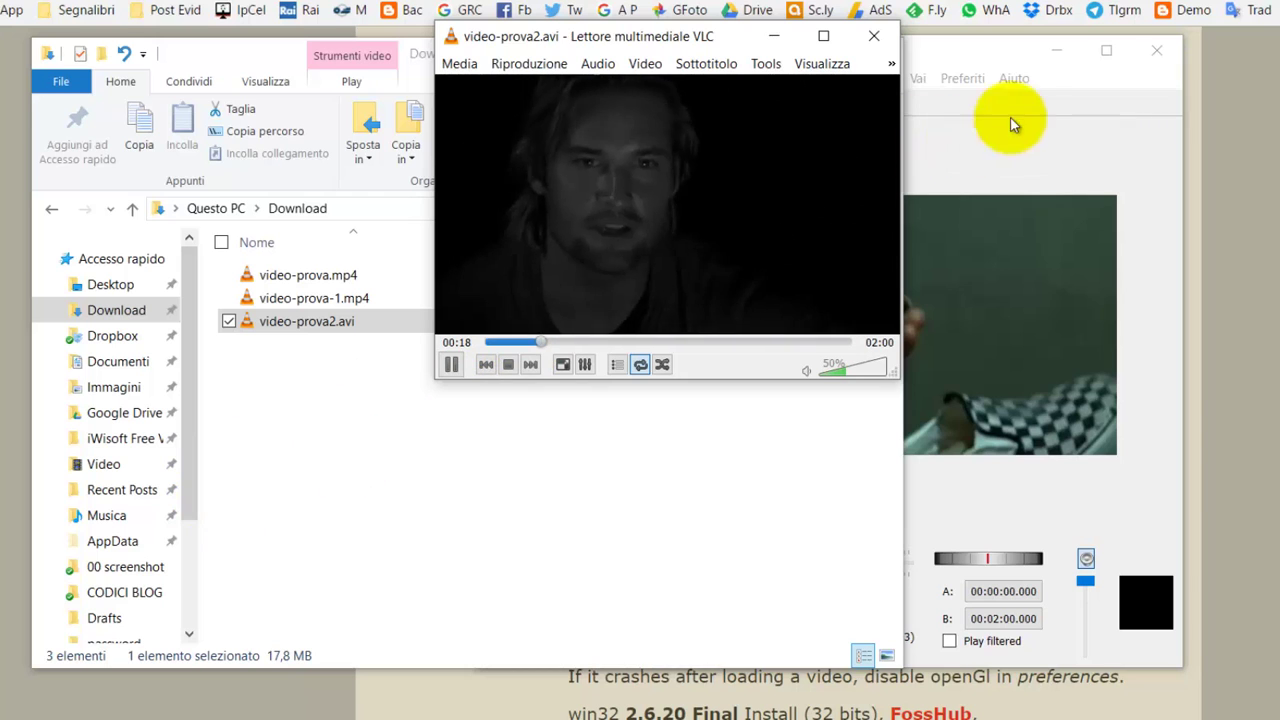
{"action": "left_click", "coordinate": [875, 38]}
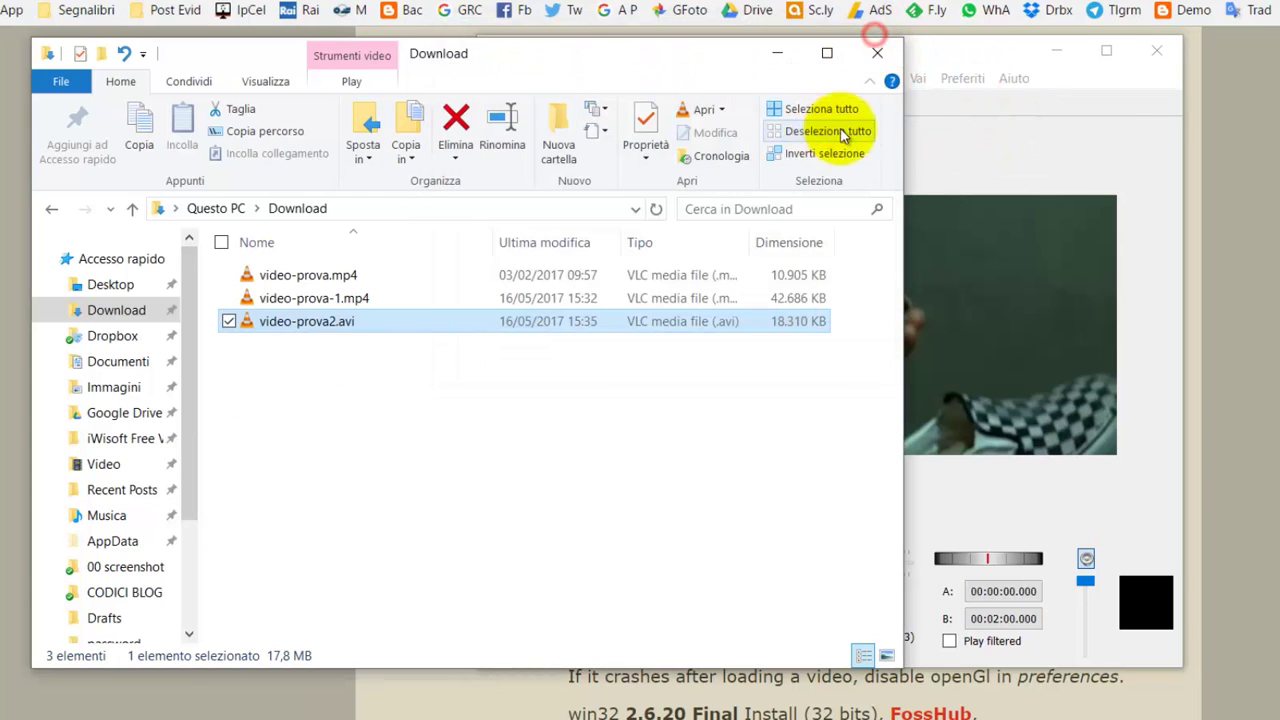
{"action": "left_click", "coordinate": [884, 53]}
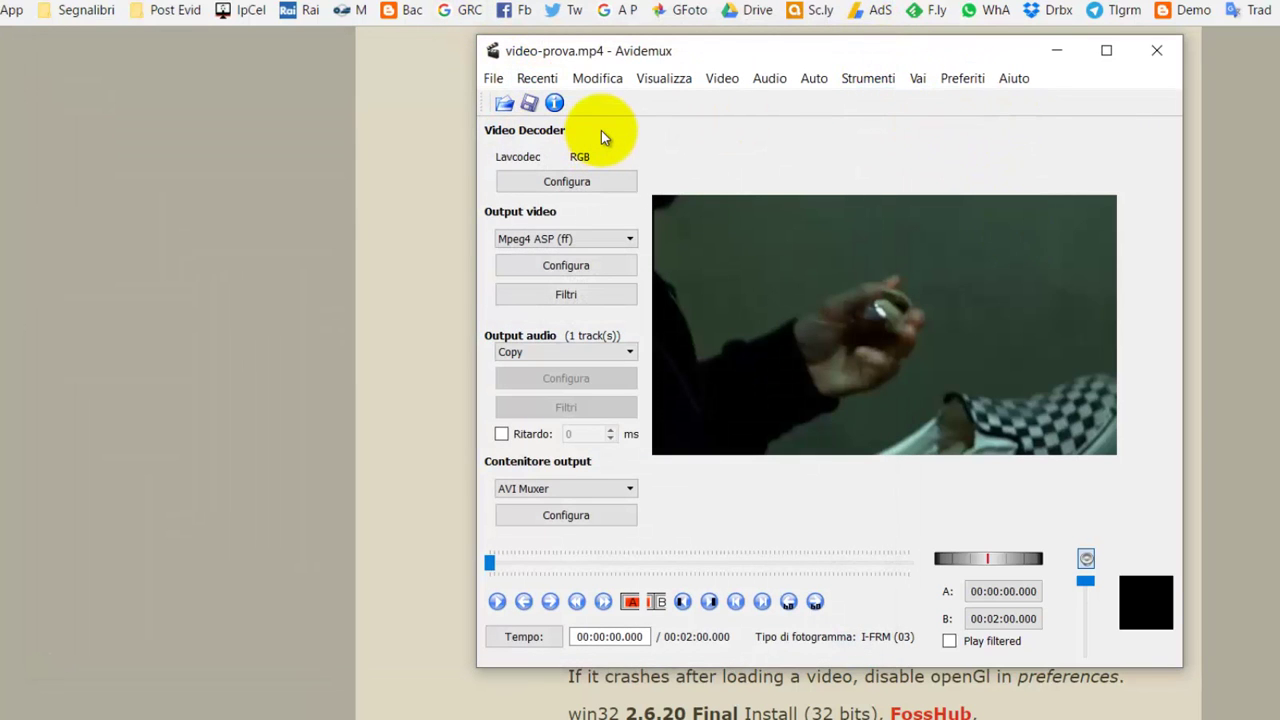